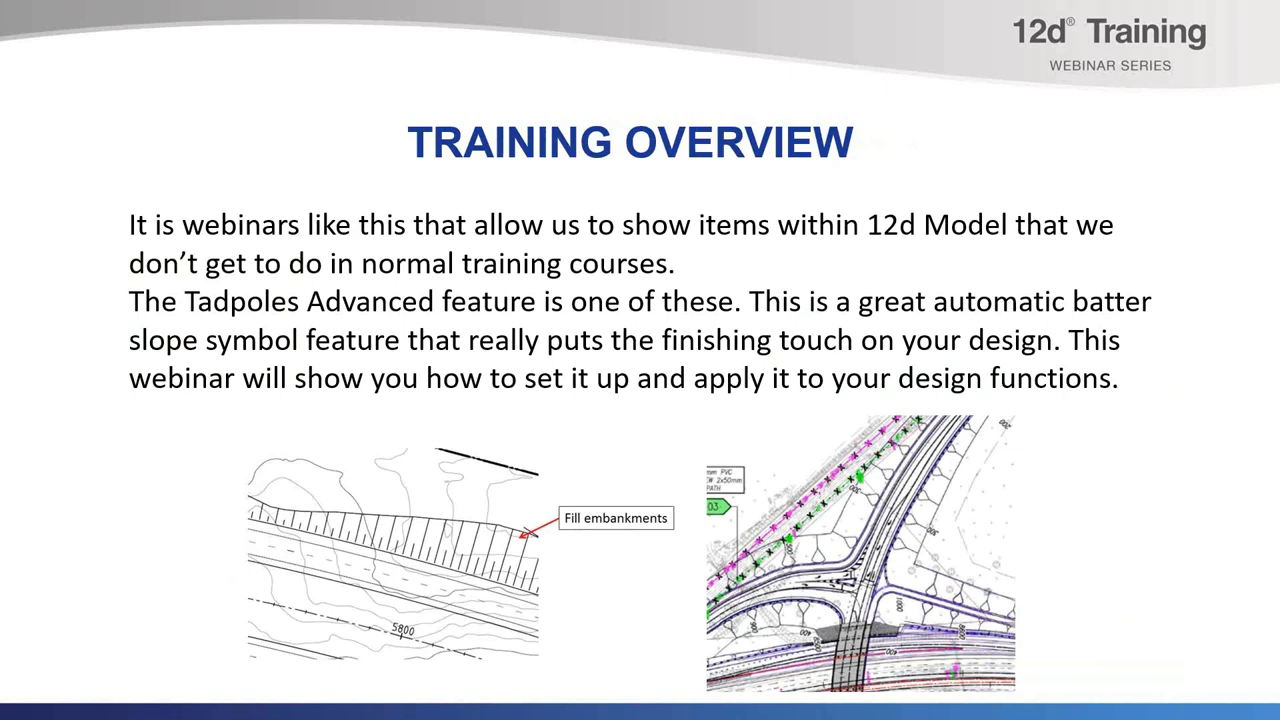
- Advance two slides to Old School, comparing the older tadpole dialog with its plan view result
key("Right")
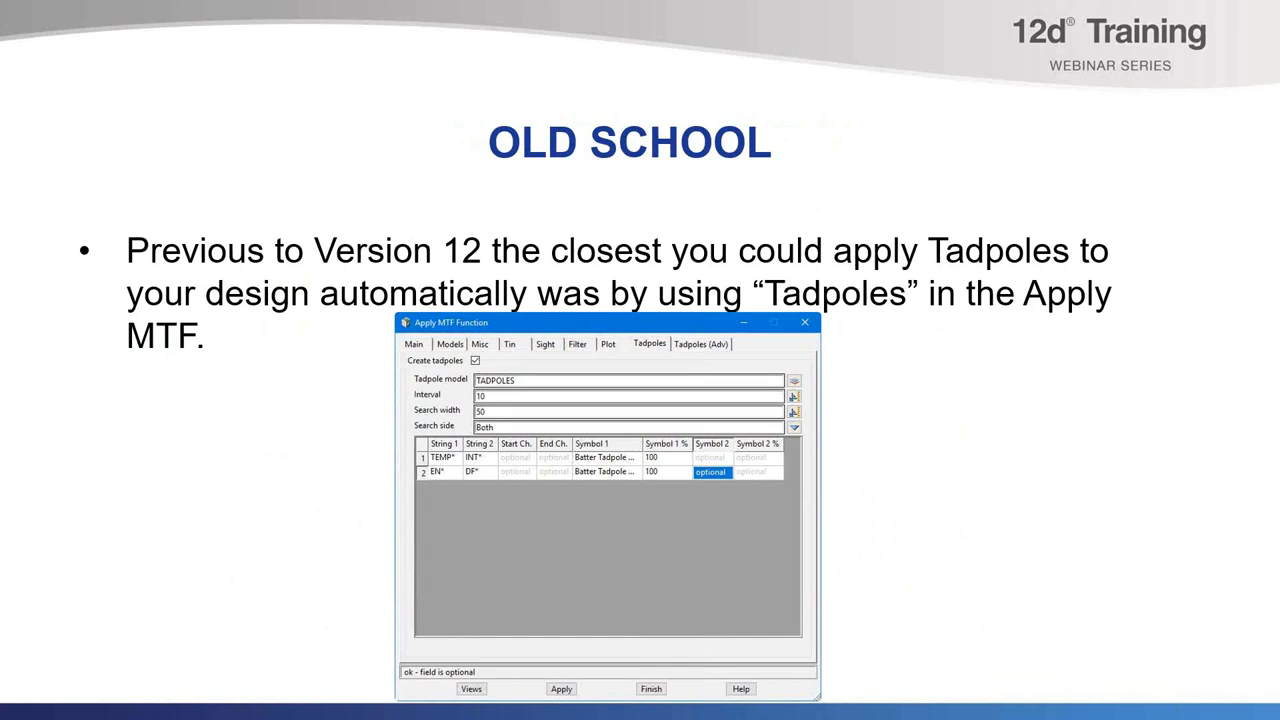
key("Right")
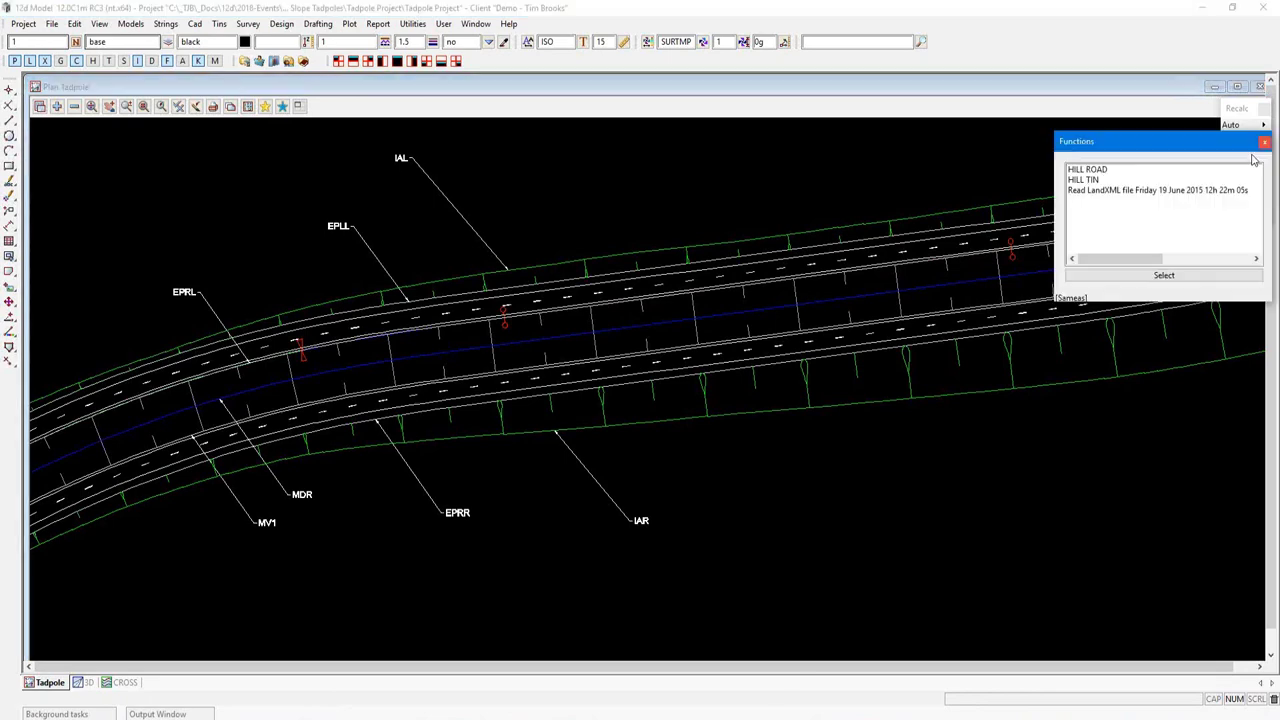
- Open the HILL ROAD function from the Functions list and show its Tadpoles (Adv) settings
left_click(1250, 148)
double_click(1107, 173)
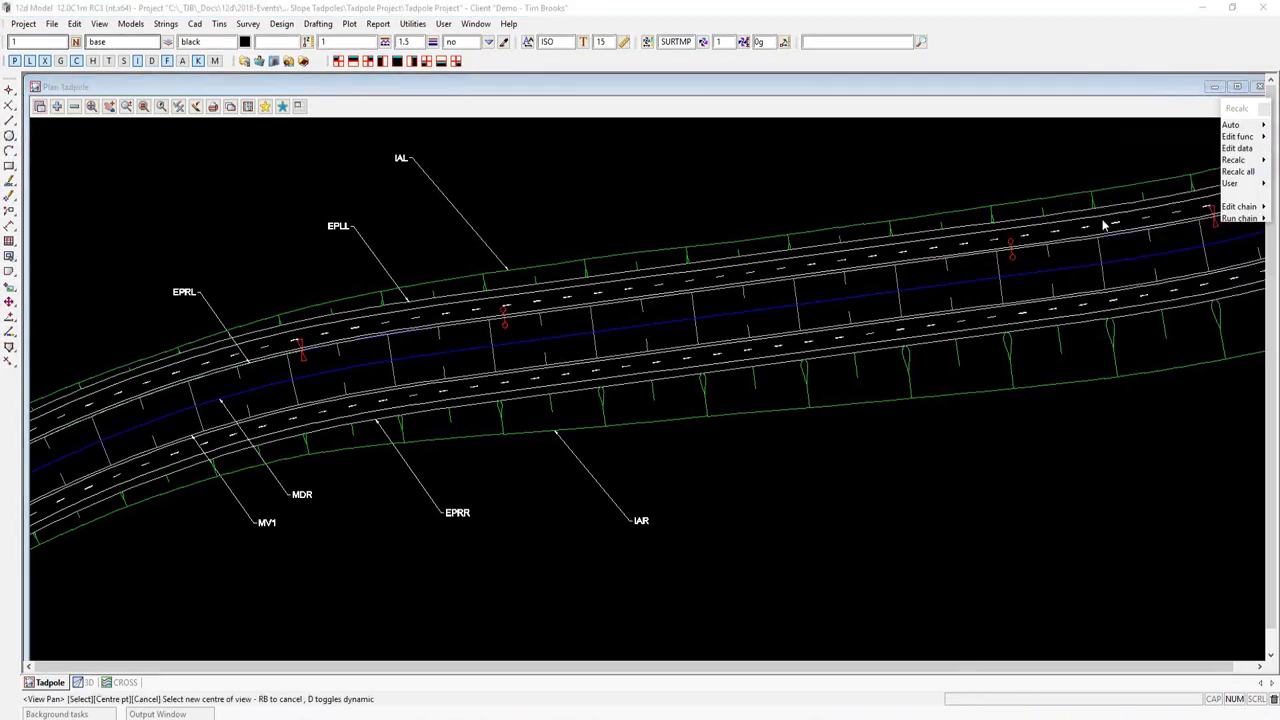
mouse_move(1068, 184)
left_mouse_down()
mouse_move(1033, 186)
mouse_move(1001, 84)
left_mouse_up()
left_click(1060, 105)
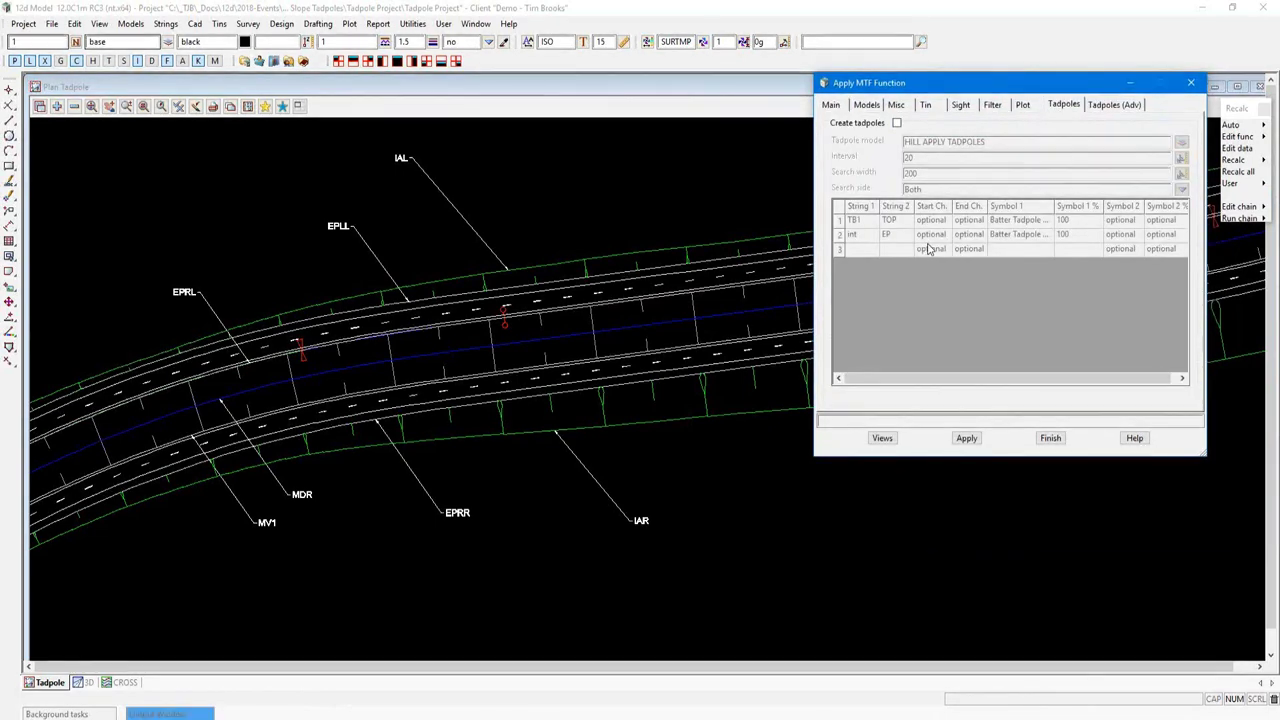
left_click(1101, 113)
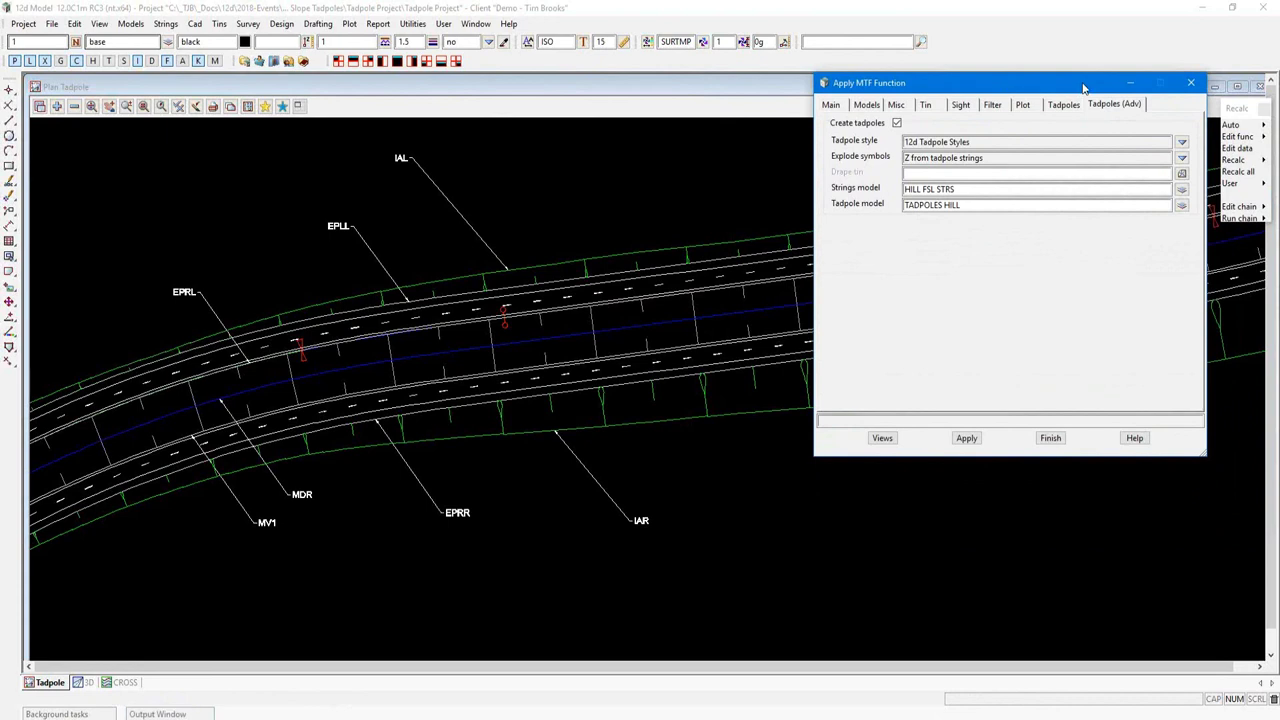
left_click_drag(1080, 89, 1090, 88)
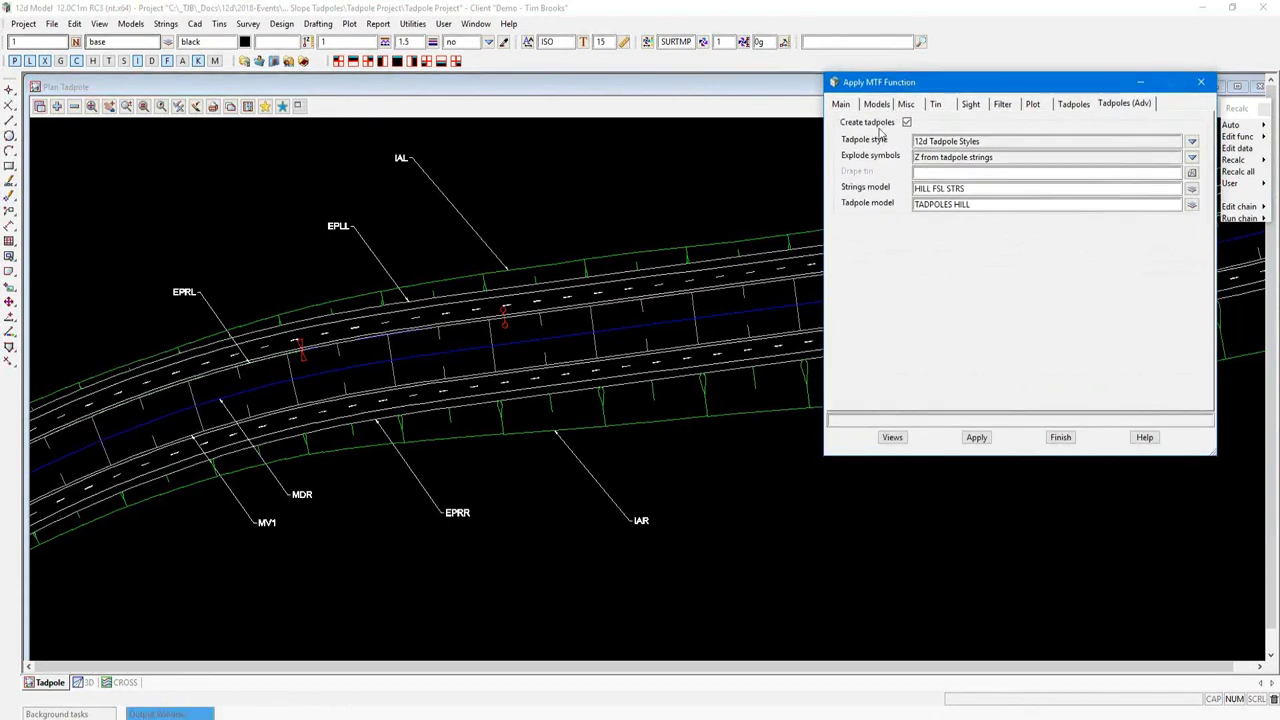
left_click(906, 123)
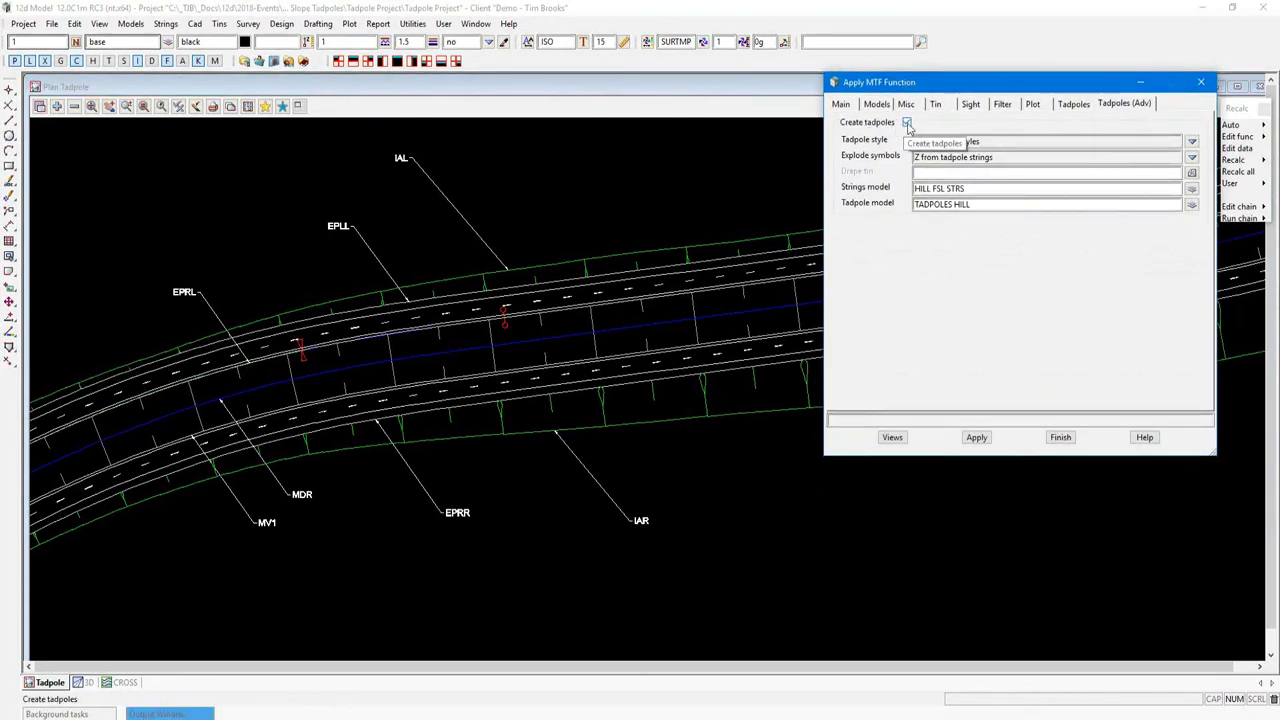
left_click(907, 123)
left_click(985, 142)
double_click(985, 142)
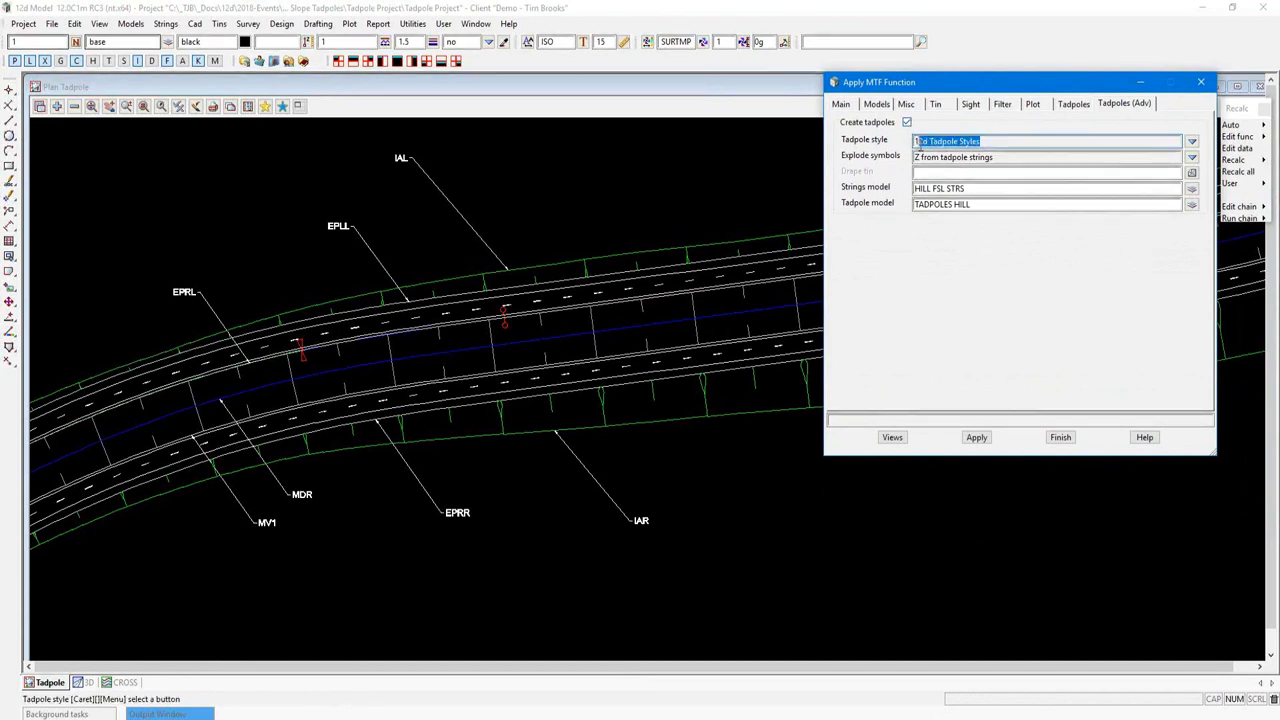
double_click(1004, 157)
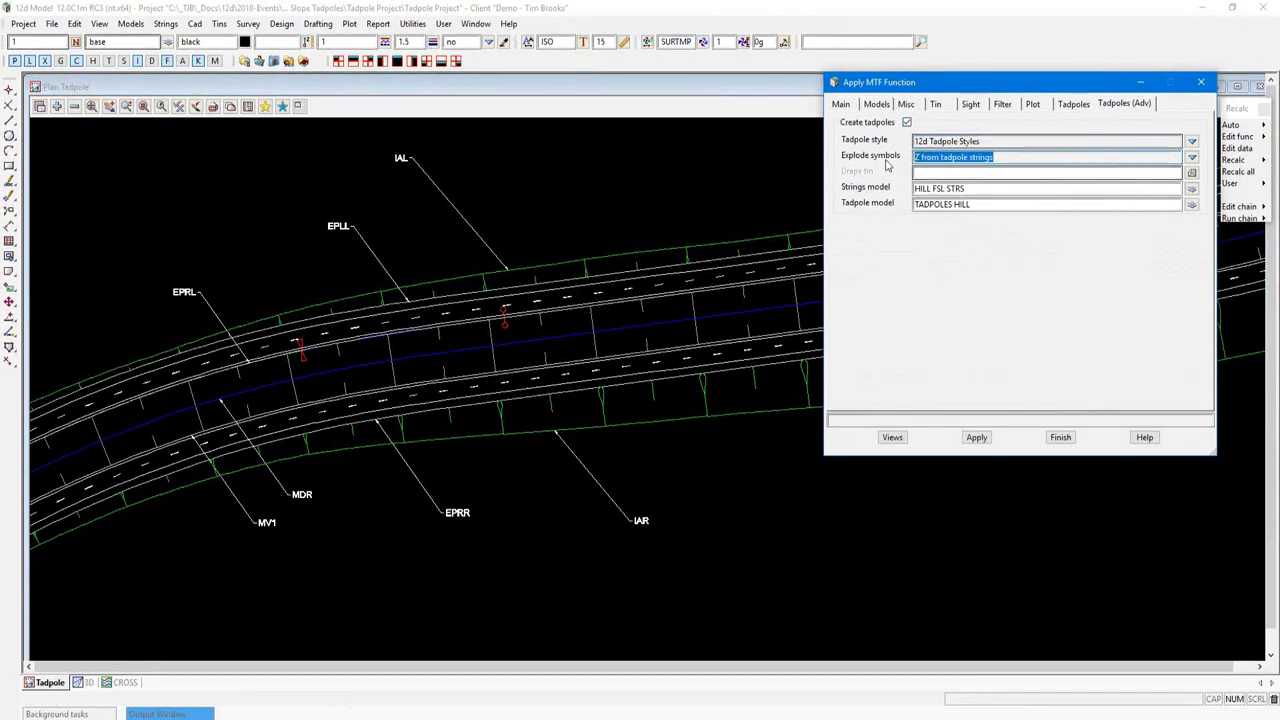
left_click(1192, 160)
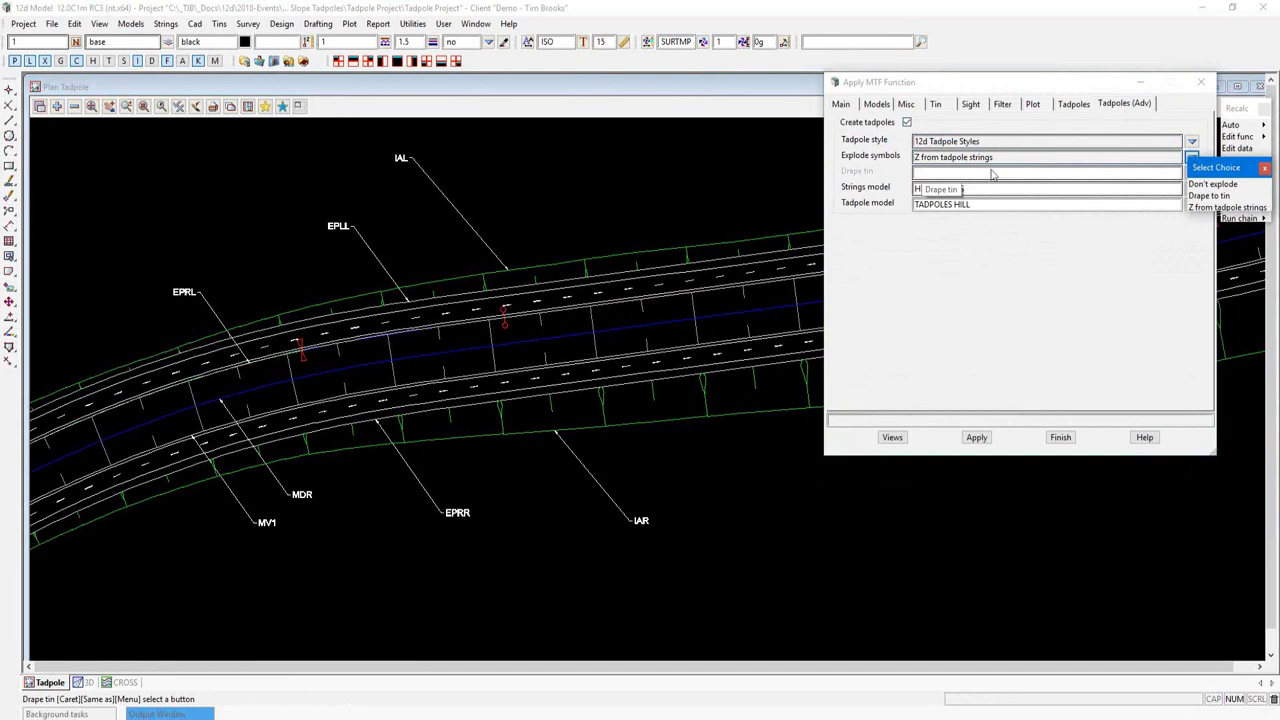
left_click(1201, 208)
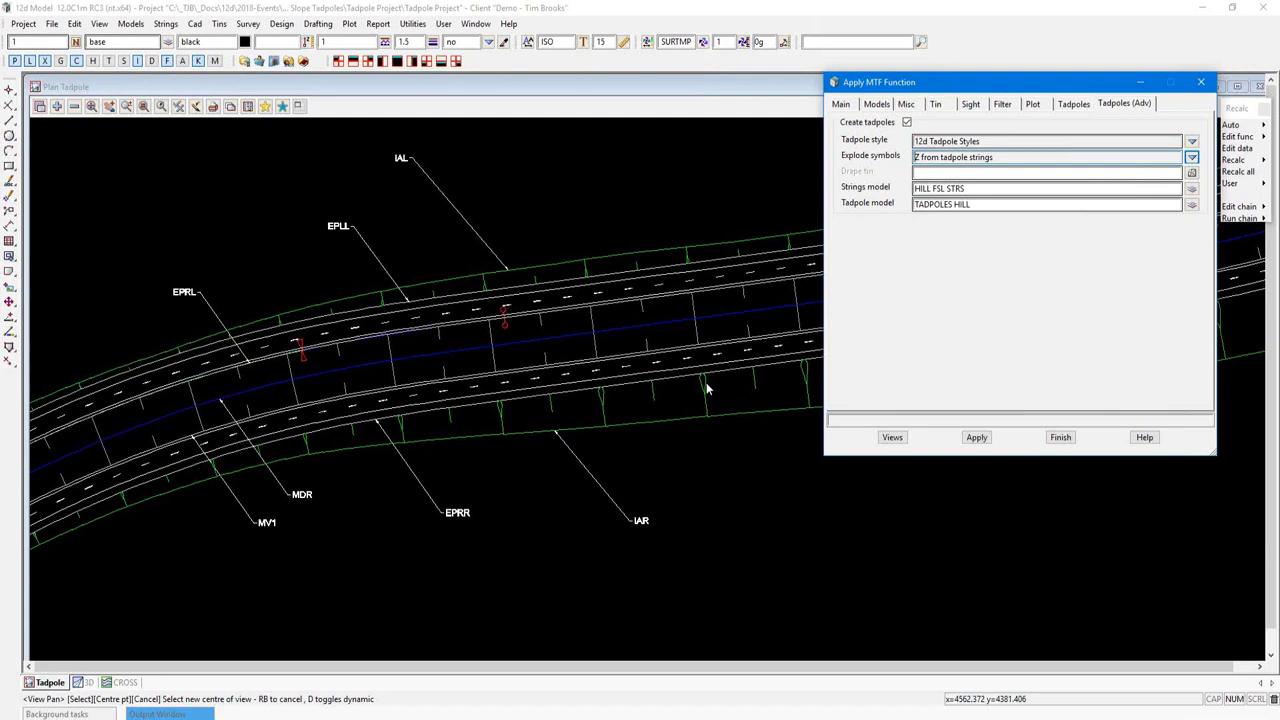
left_click(969, 188)
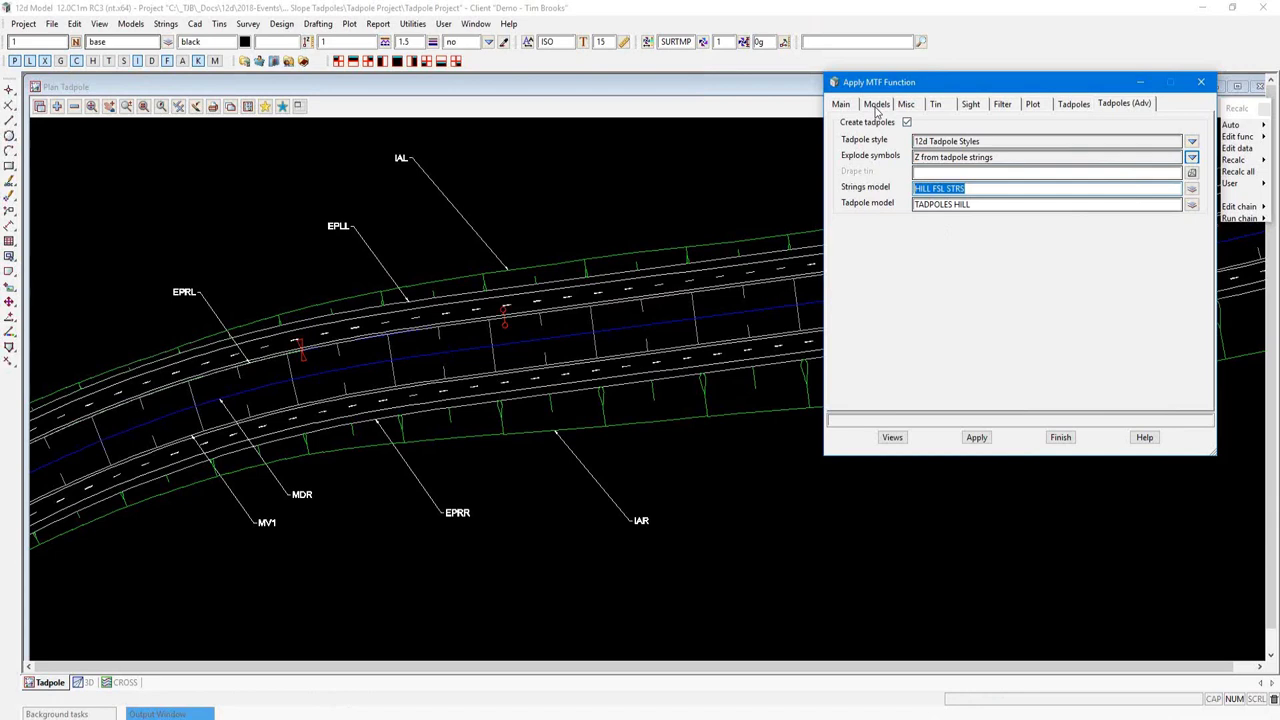
left_click(963, 204)
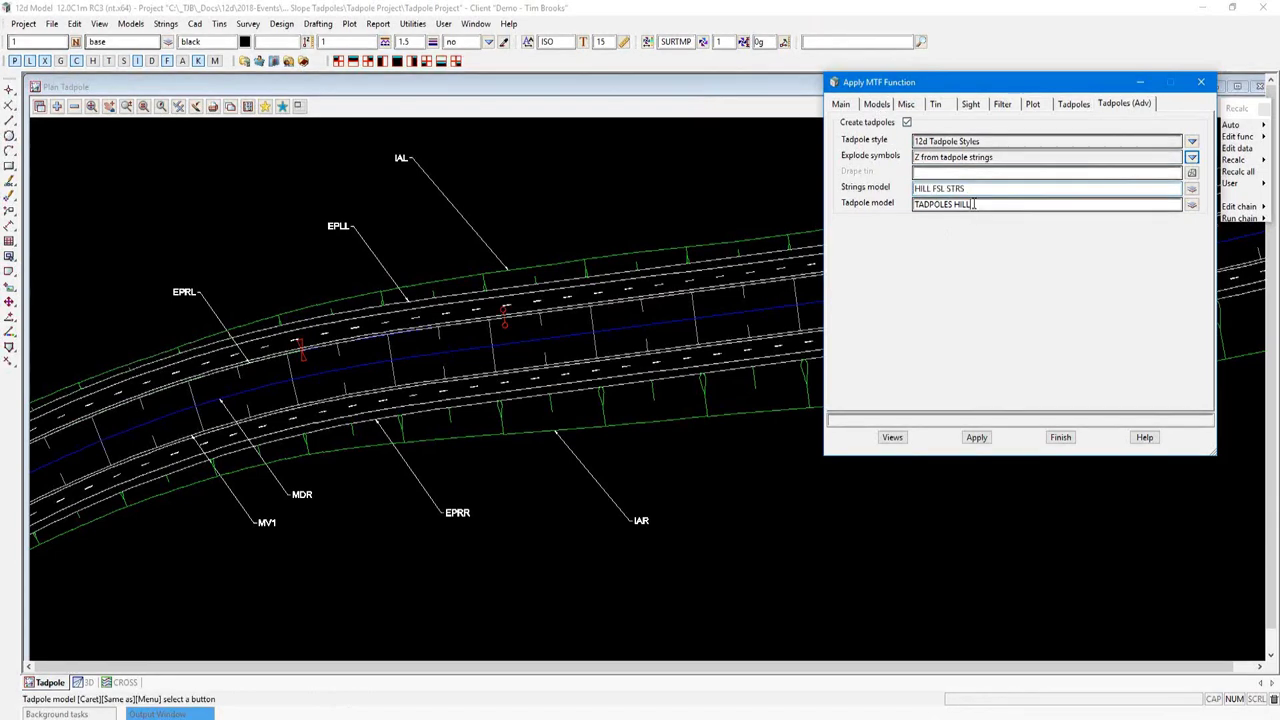
double_click(963, 204)
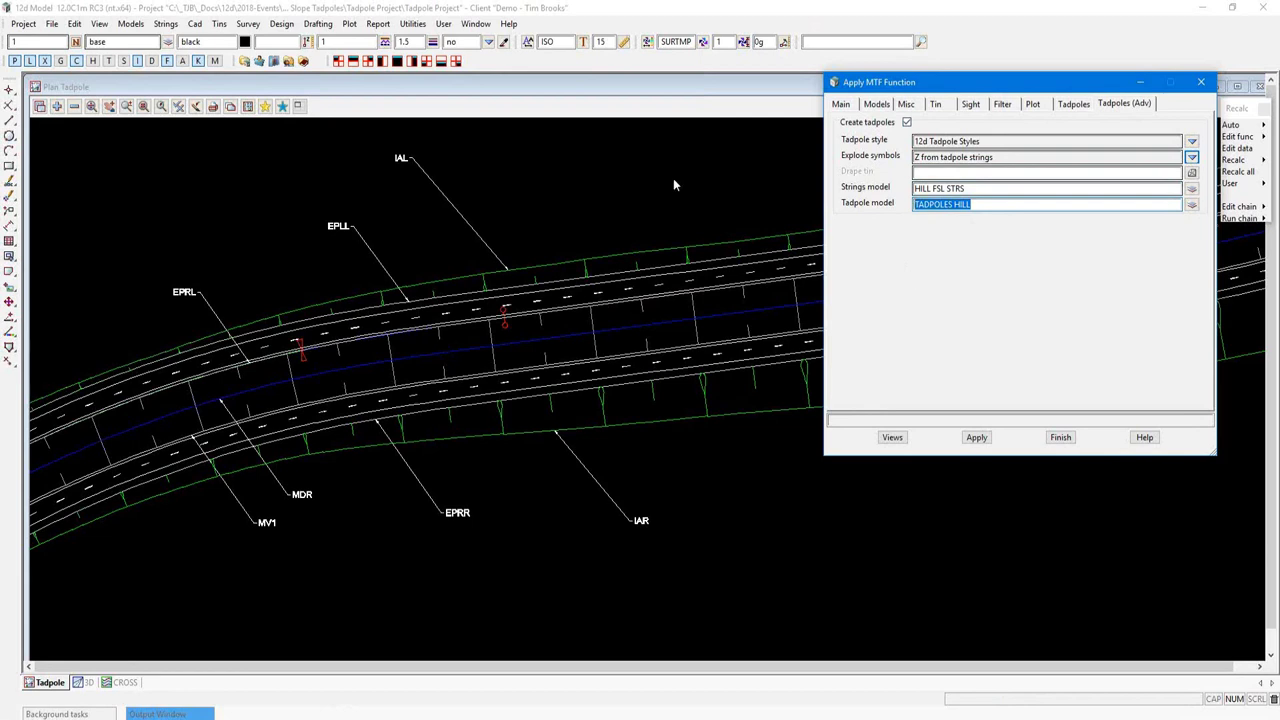
- Tear off the Strings > Label > Cut/fill marks menu as a floating panel
left_click(166, 24)
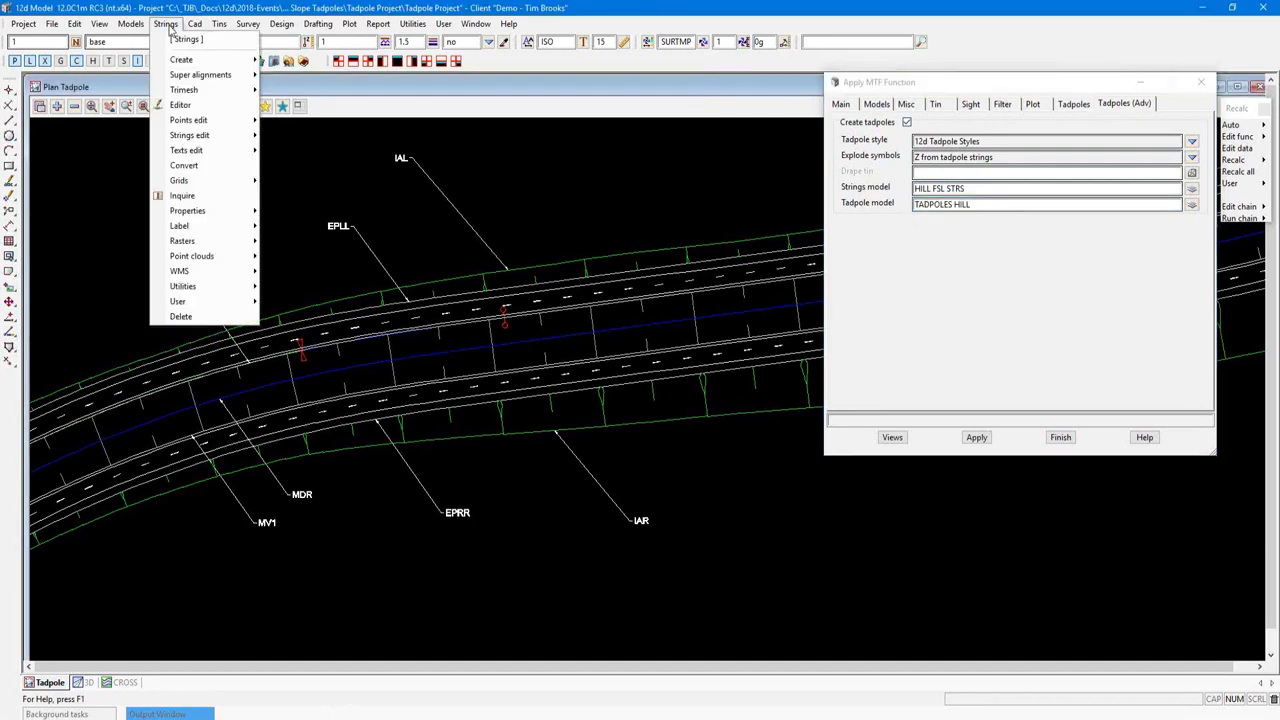
mouse_move(185, 226)
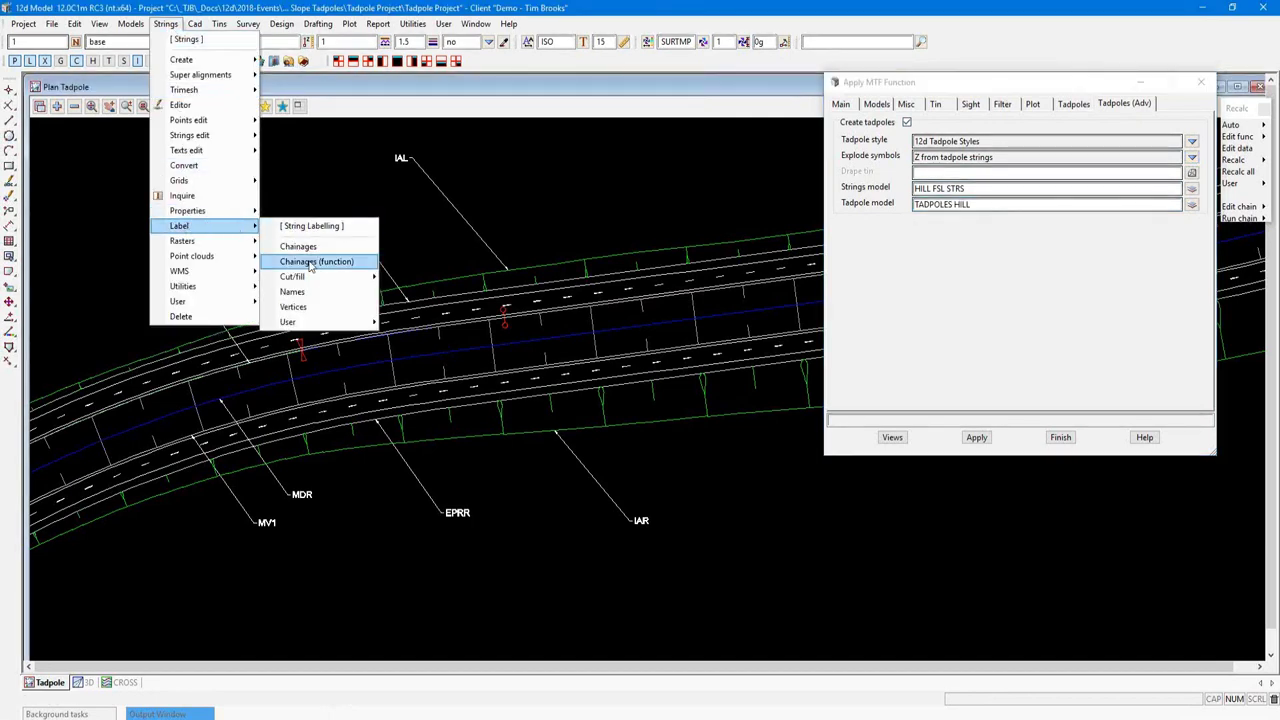
mouse_move(310, 278)
left_click(442, 282)
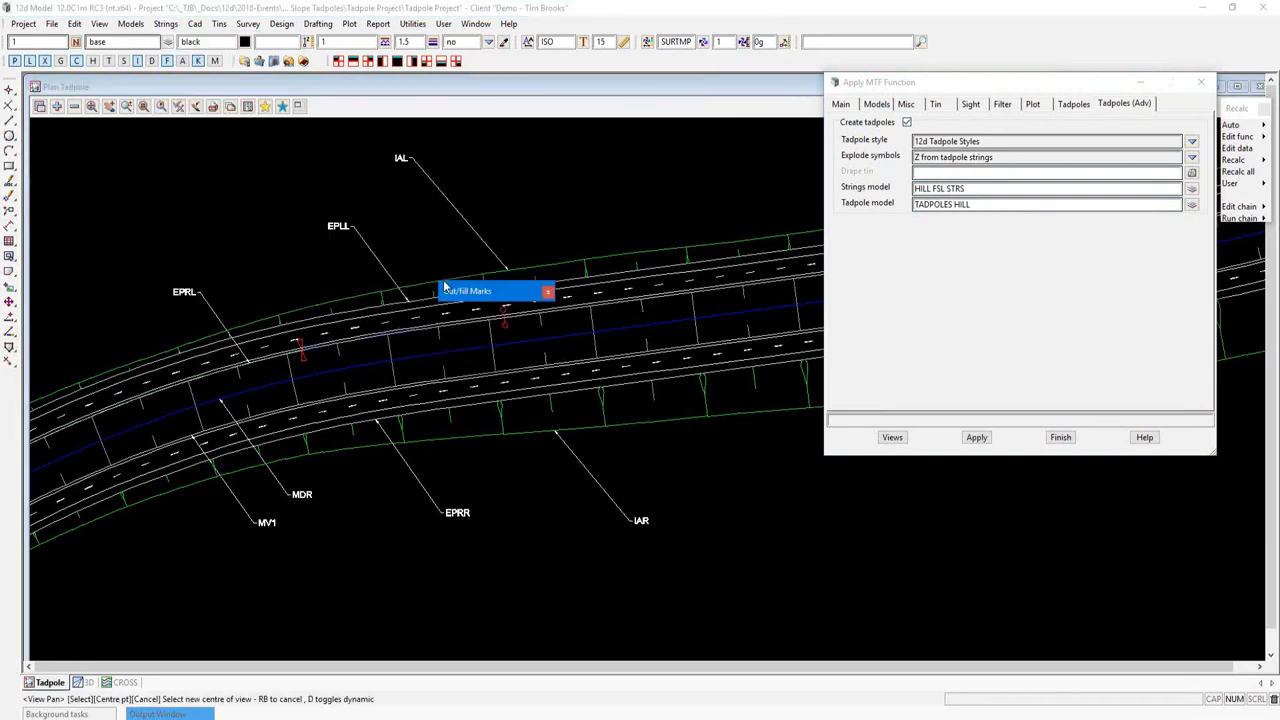
left_click_drag(462, 292, 54, 134)
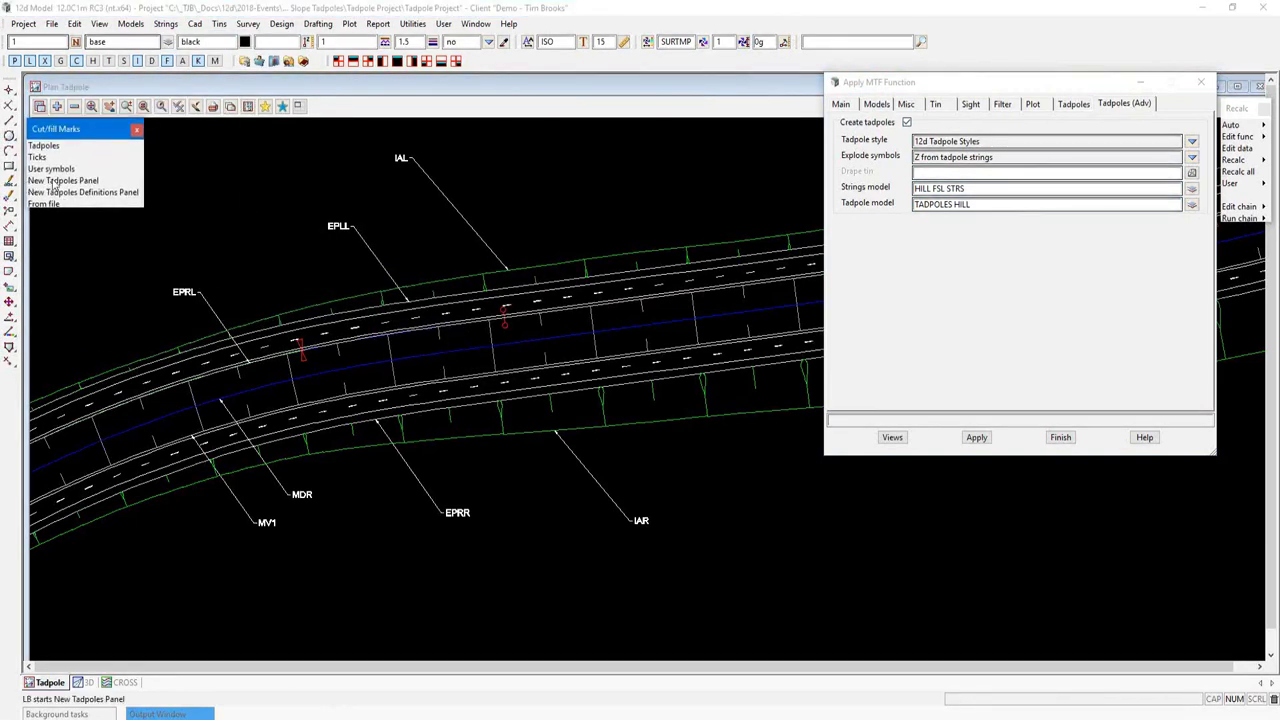
- Preview the Create Tadpoles panel, which targets model TADDY POLES from HILL FSL STRS
left_click(57, 180)
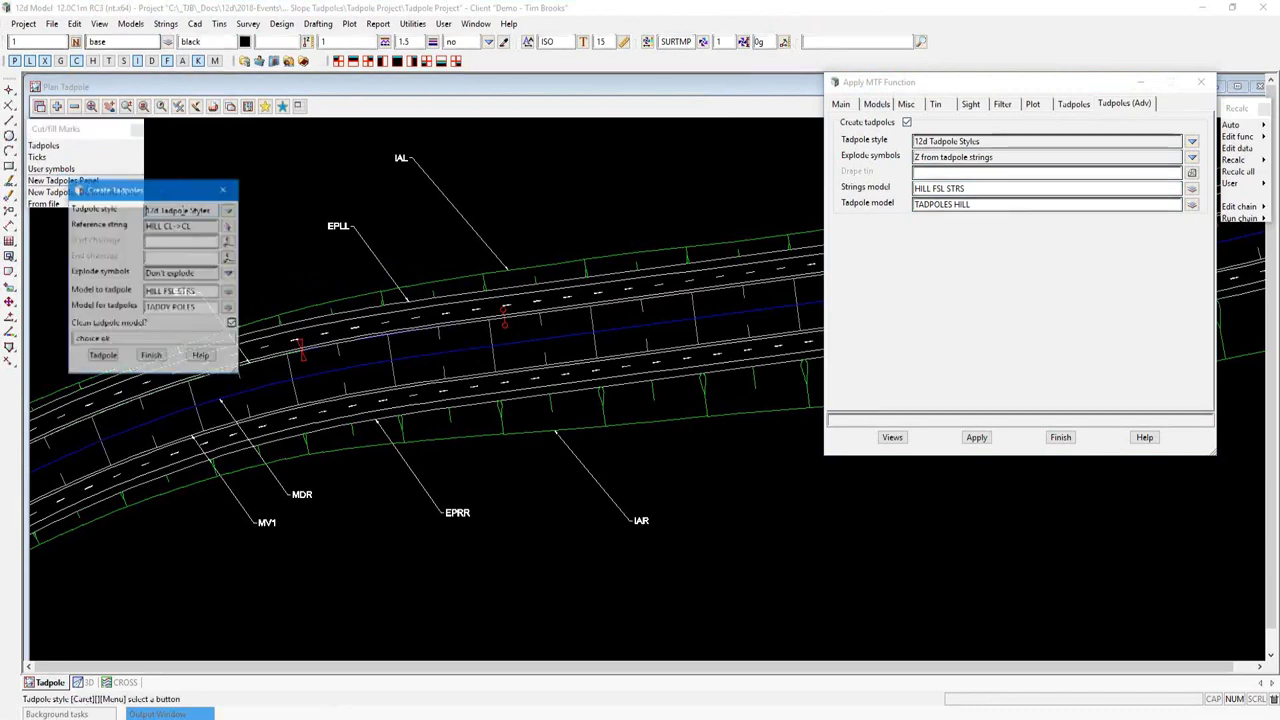
left_click_drag(137, 192, 245, 150)
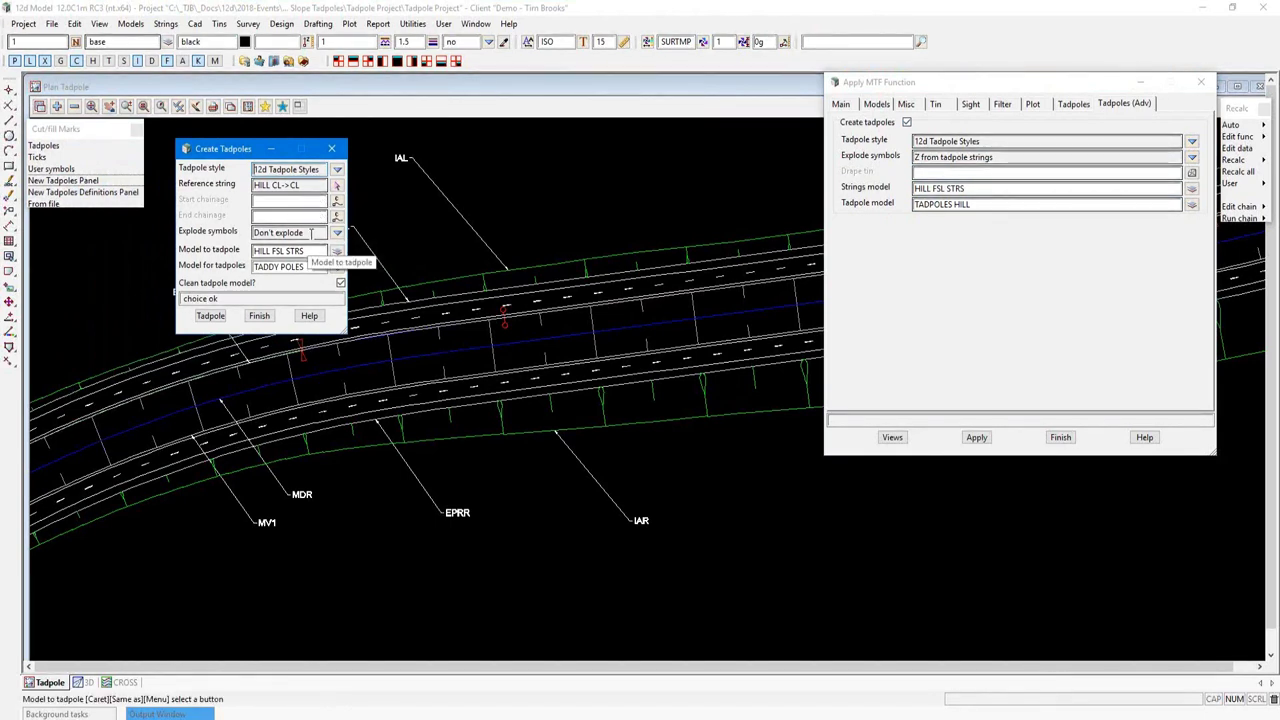
left_click_drag(304, 267, 254, 267)
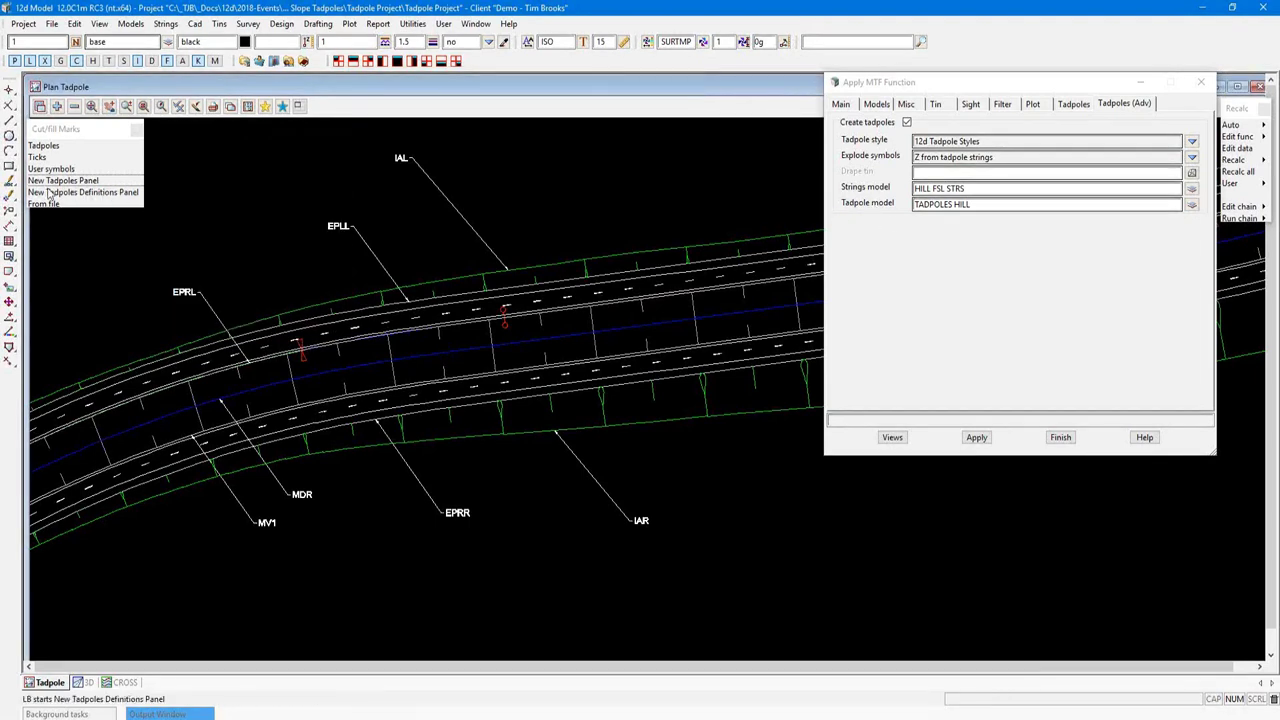
- Bring up the Tadpole Settings style editor, enlarged over the plan with a wider style tree
left_click(122, 193)
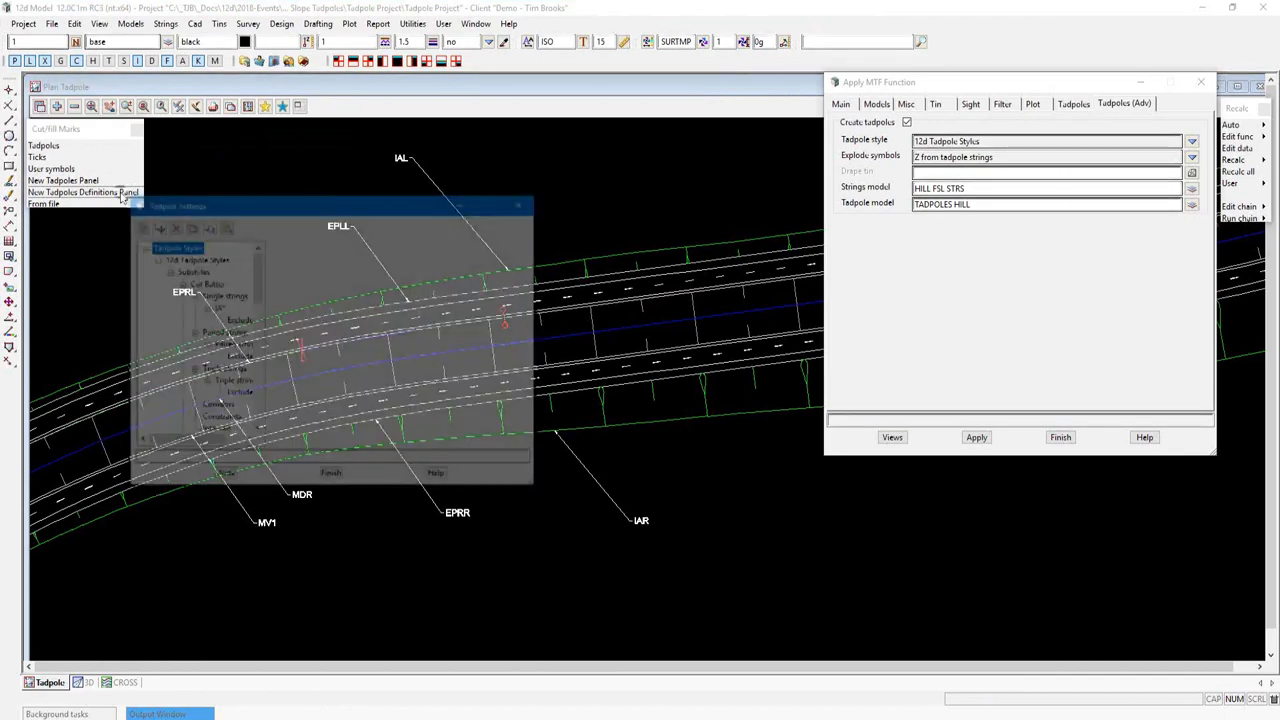
left_click_drag(256, 210, 858, 245)
mouse_move(1142, 519)
left_mouse_down()
mouse_move(1251, 633)
mouse_move(1262, 663)
left_mouse_up()
left_click_drag(866, 457, 946, 478)
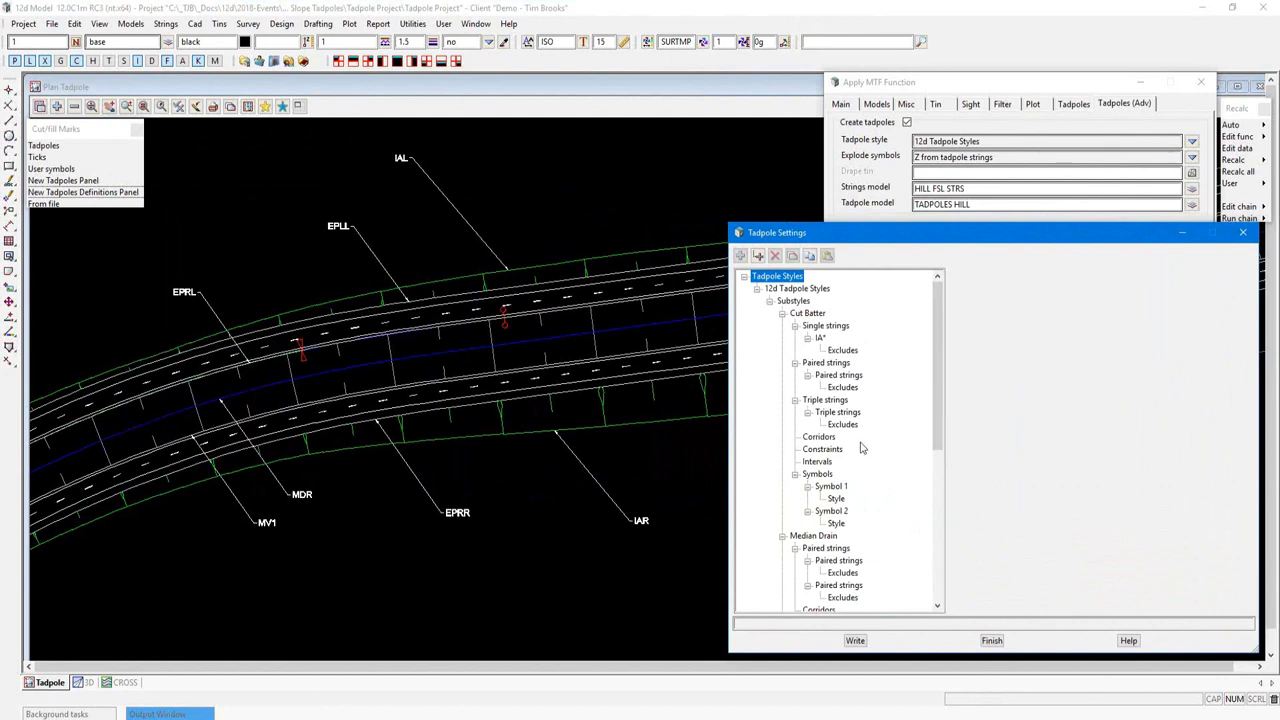
- Add a new tadpole style named DEMO STYLE and name its substyle FILL
left_click(758, 256)
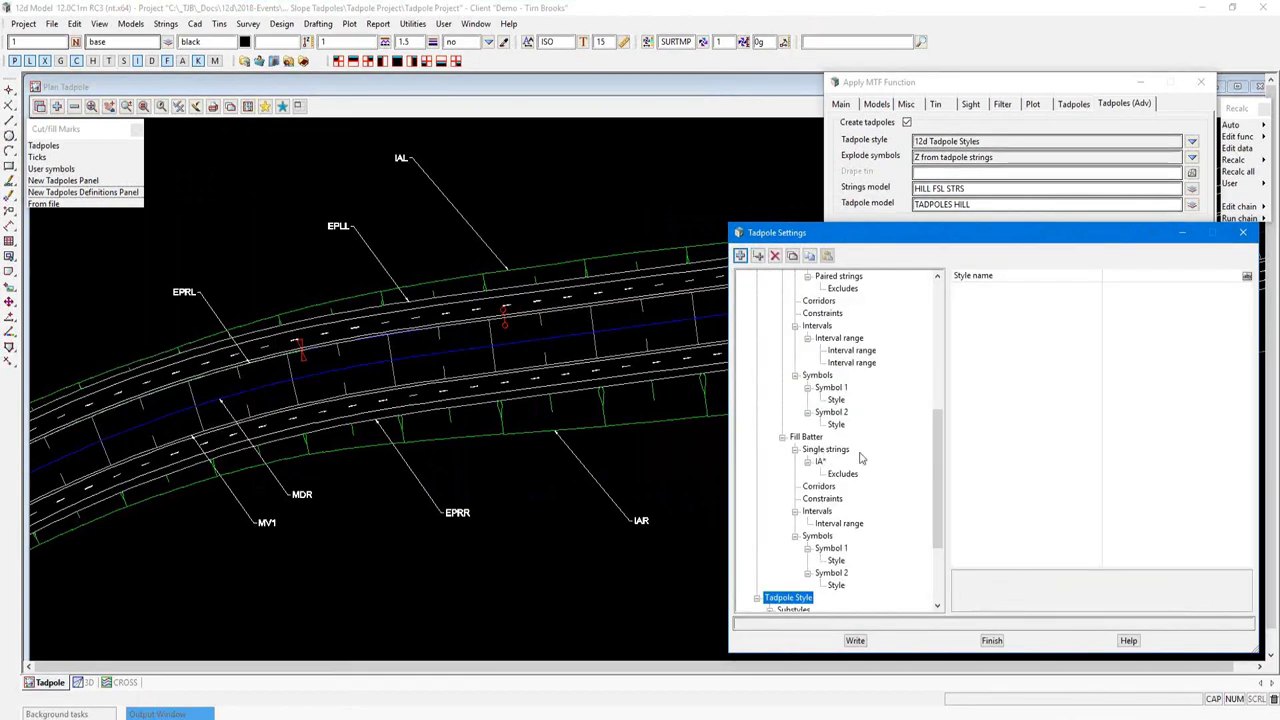
left_click(1144, 279)
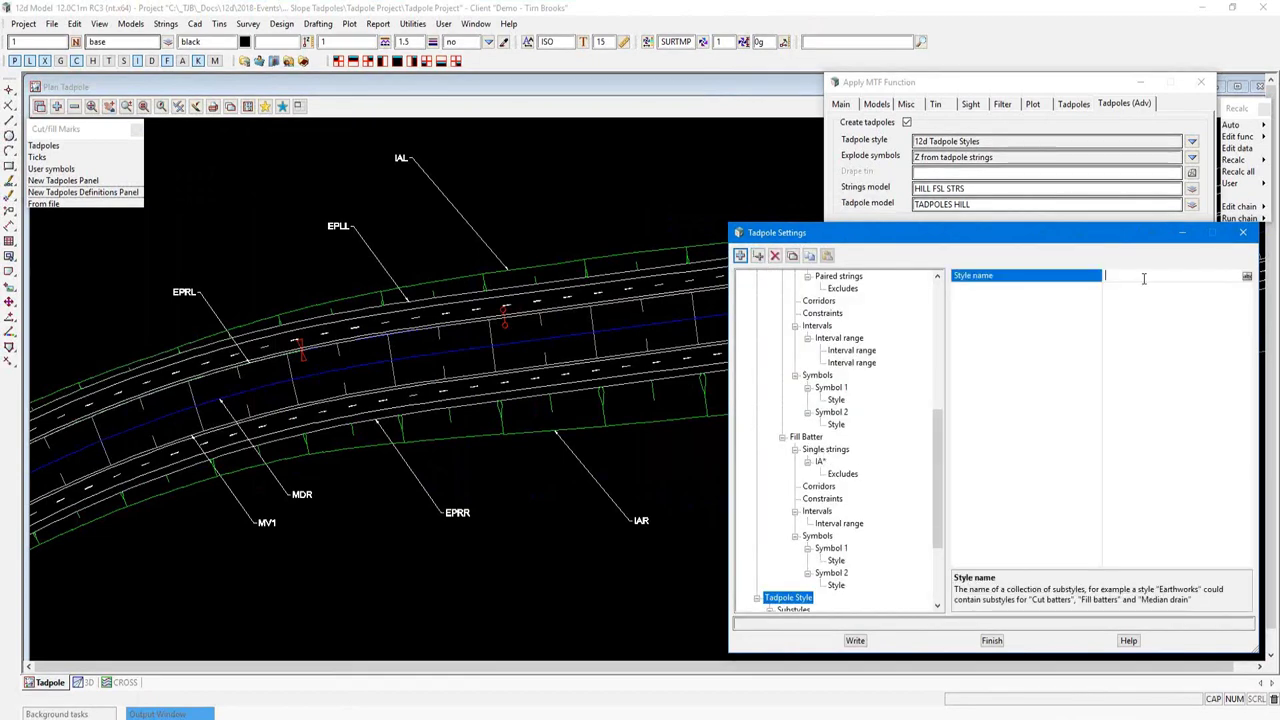
type("DEMO STYLE")
left_click_drag(934, 428, 938, 485)
left_click(805, 498)
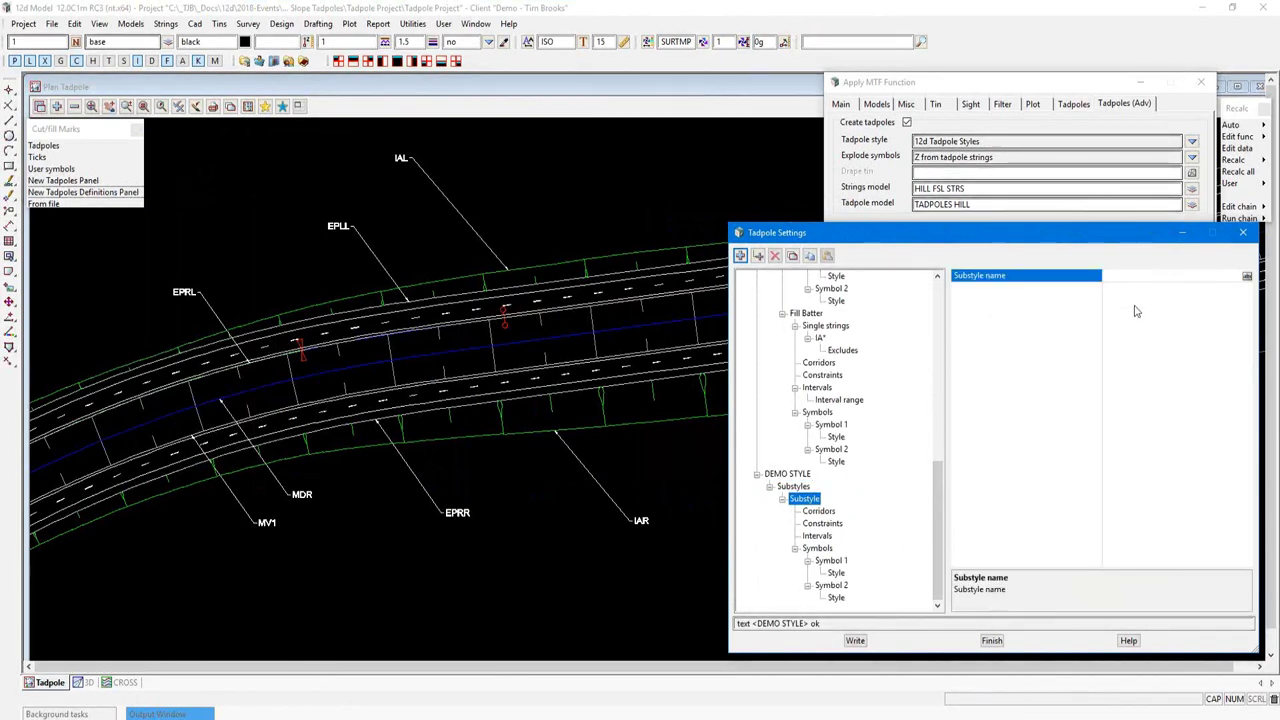
type("FILL")
- Commit the FILL substyle name and check the available child elements without adding one
left_click(759, 257)
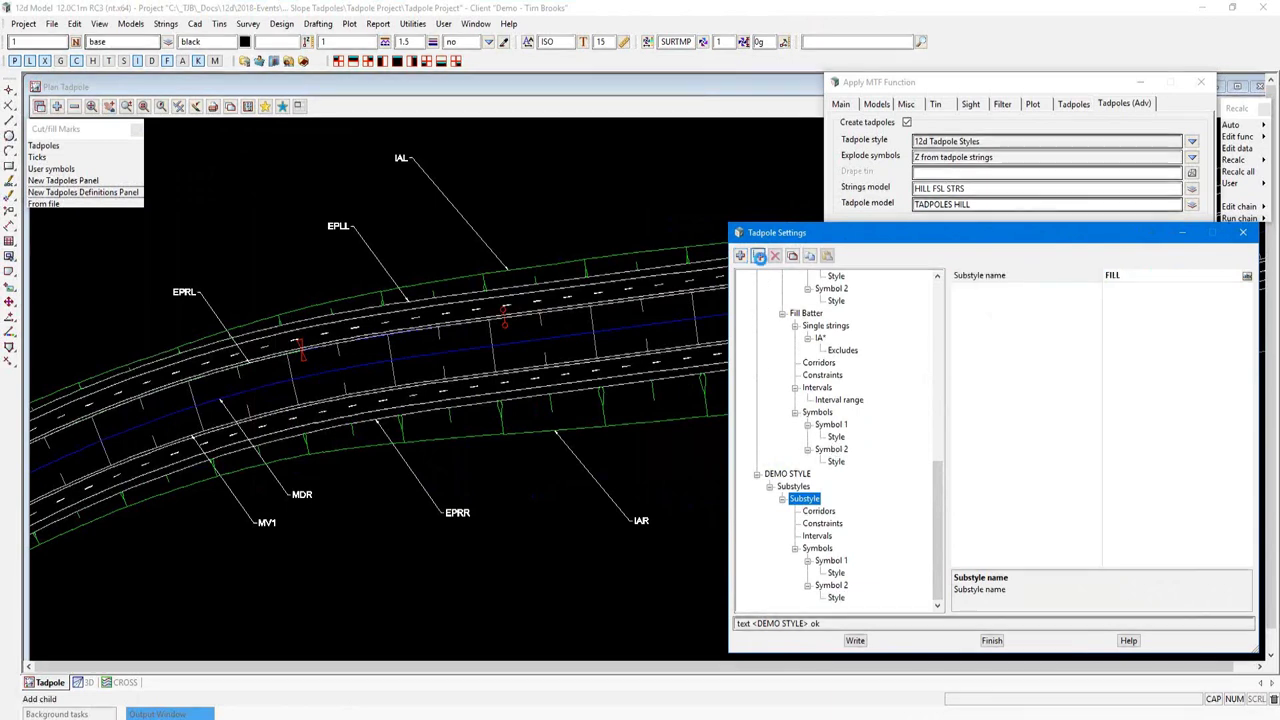
left_click(759, 257)
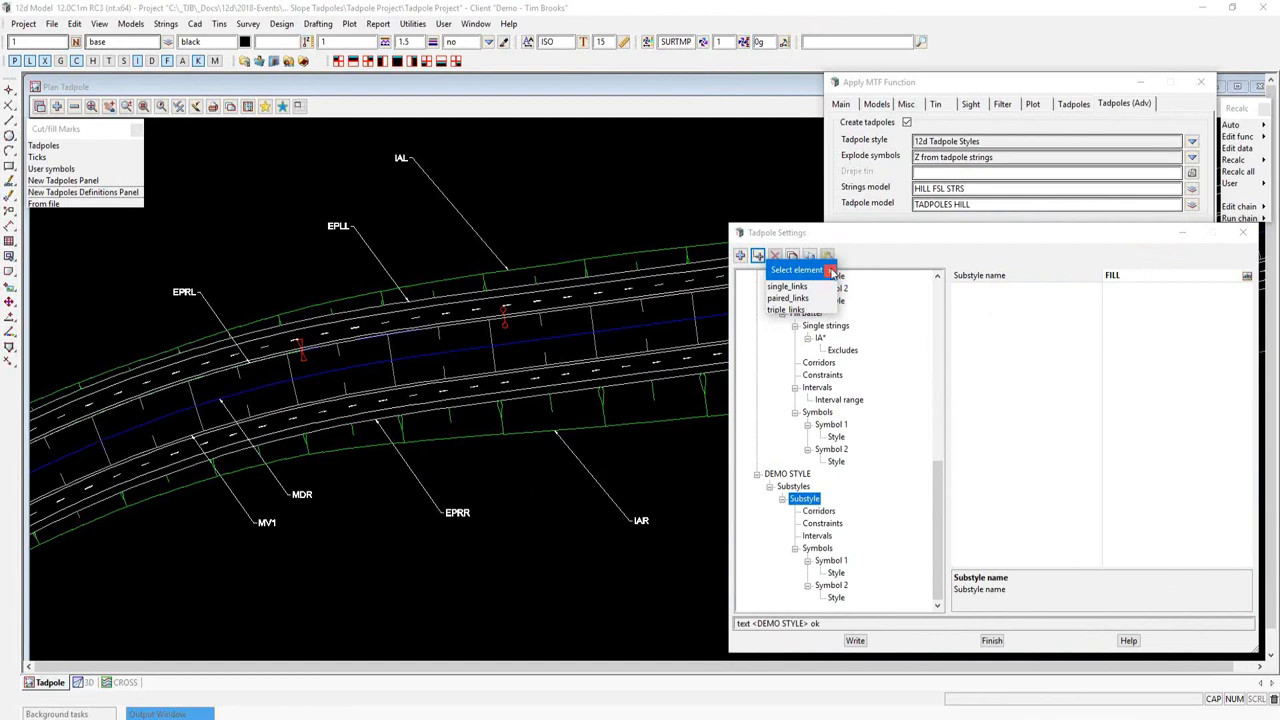
left_click(830, 271)
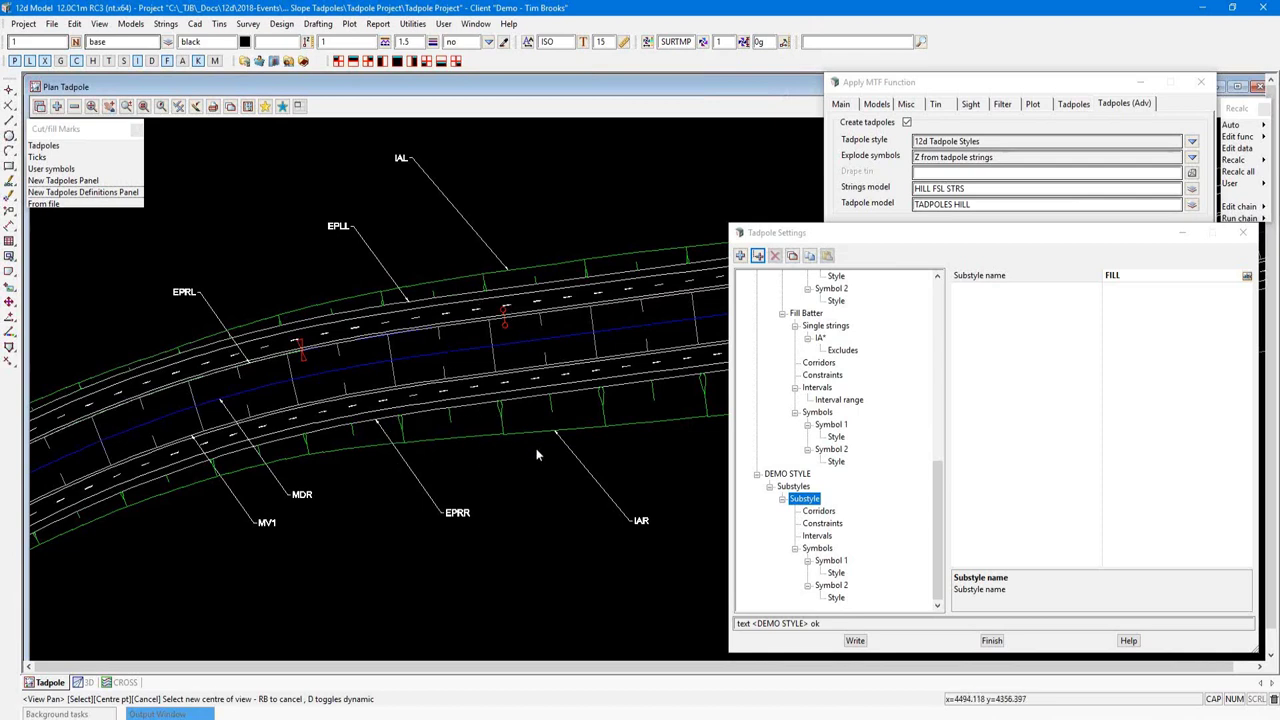
- Review Fill Batter's IA* string link cut/fill value, corridor widths, and minimum width 2 constraint
left_click(805, 313)
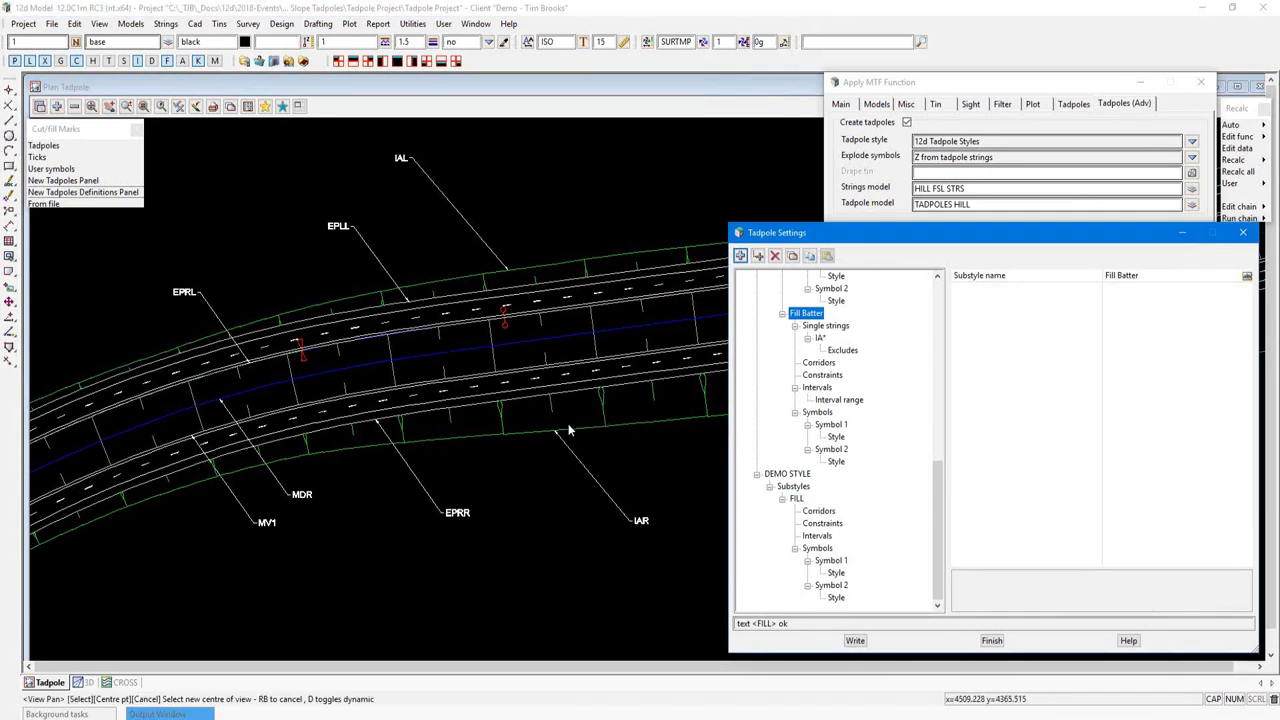
left_click(812, 332)
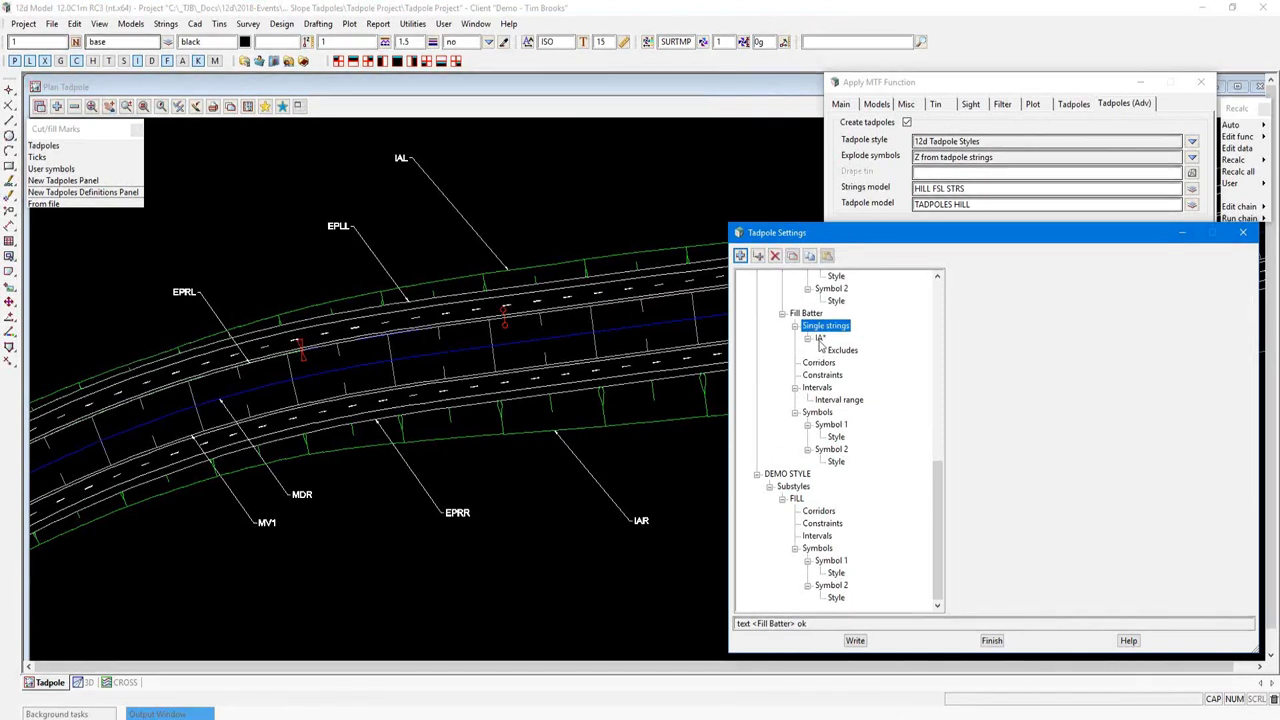
left_click(820, 339)
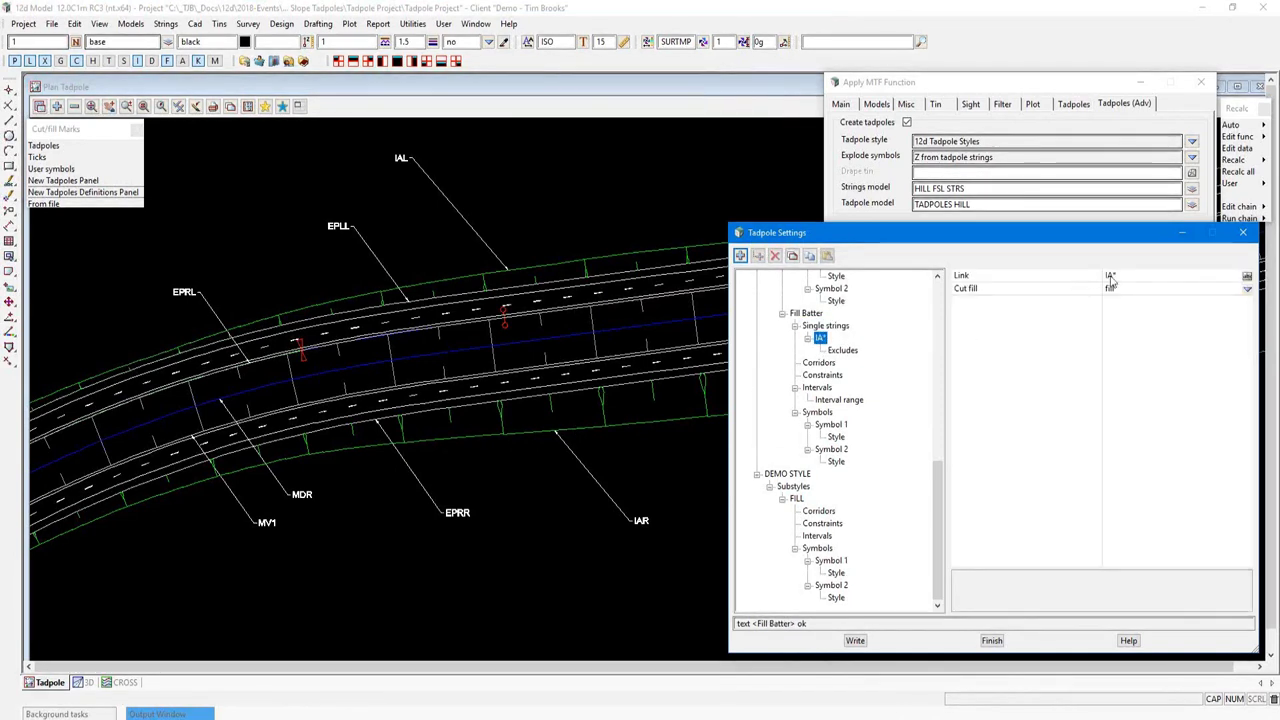
middle_click(623, 420)
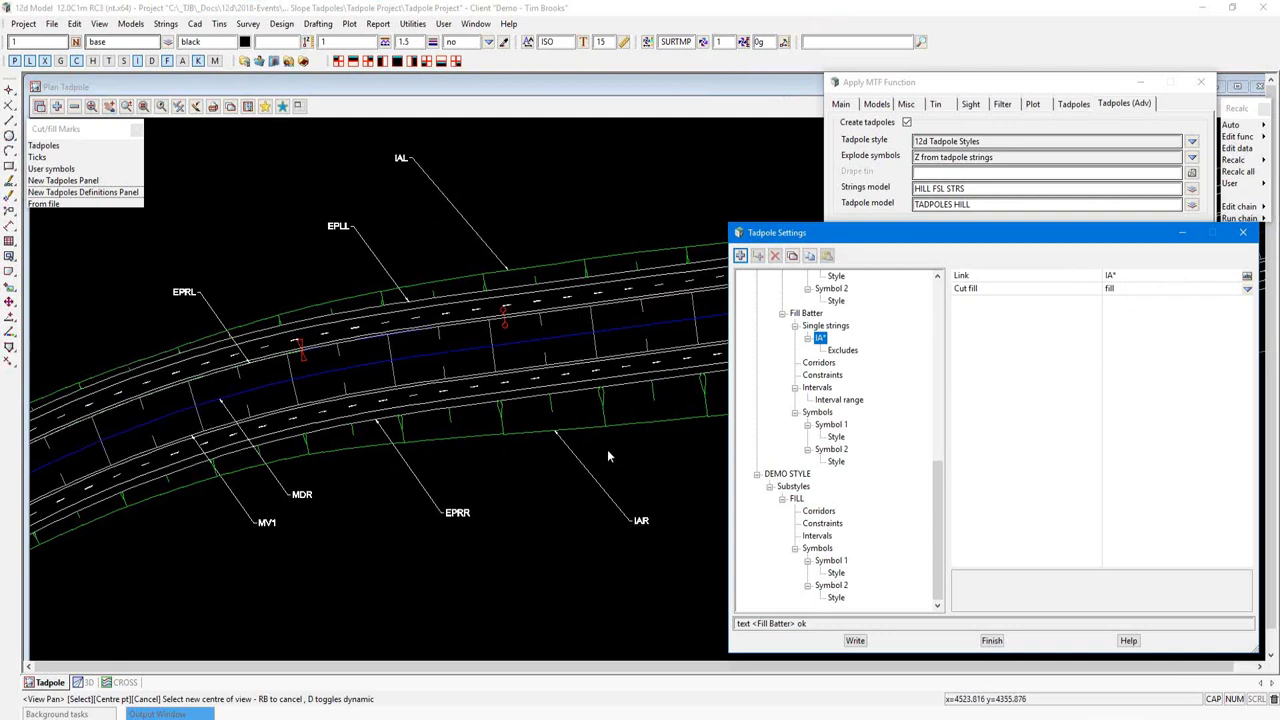
left_click(1112, 289)
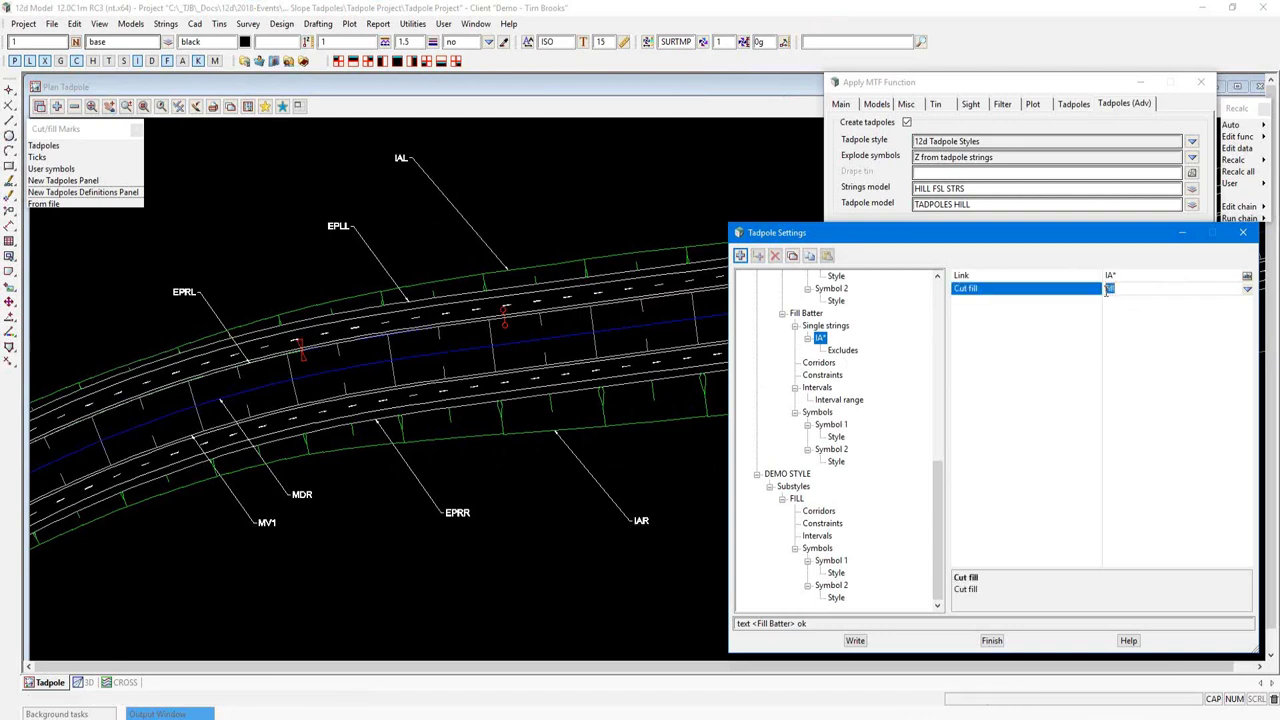
left_click(819, 363)
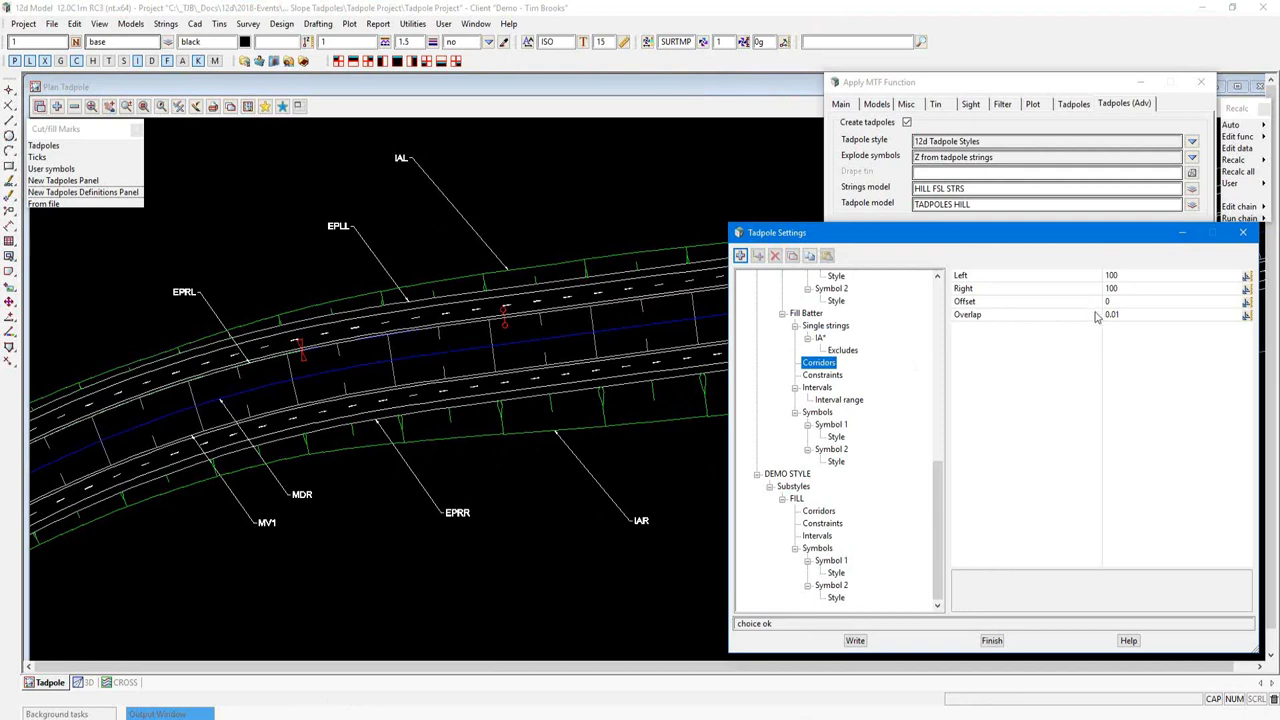
left_click(832, 379)
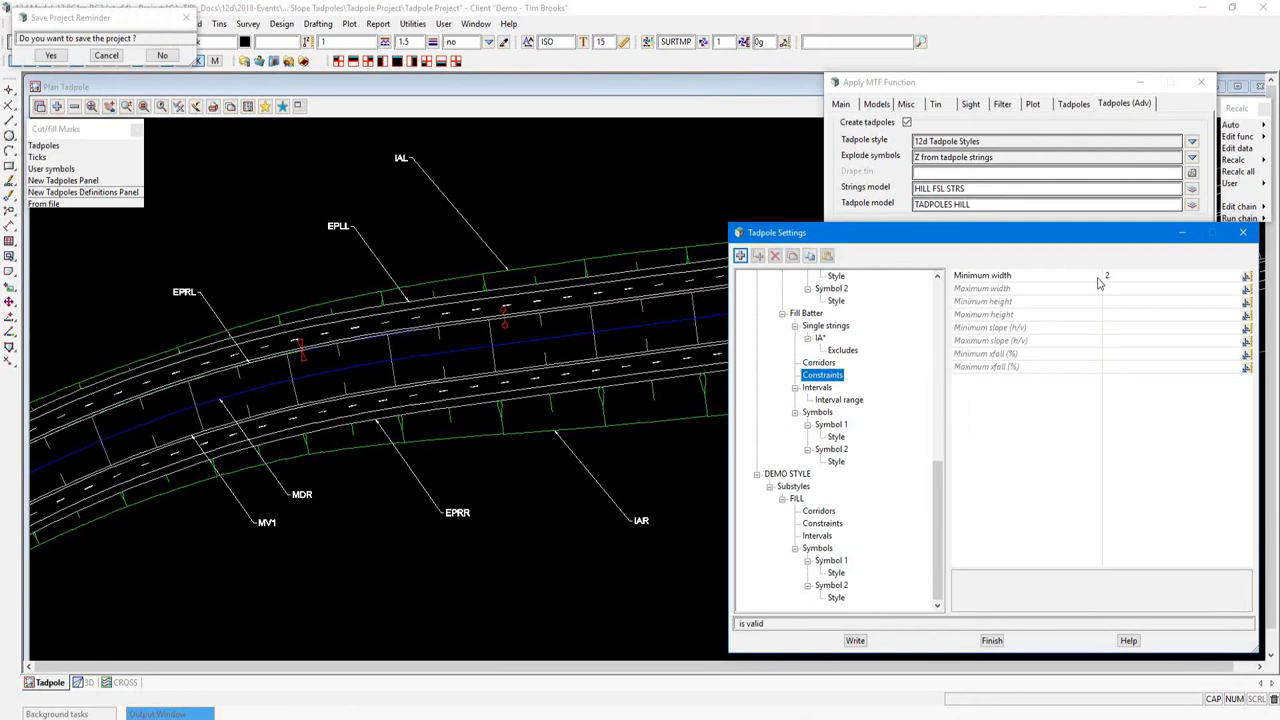
- Pan along the road in plan, then display Fill Batter intervals: fixed type, 20, ratio 1.5
left_click(109, 106)
left_click(166, 536)
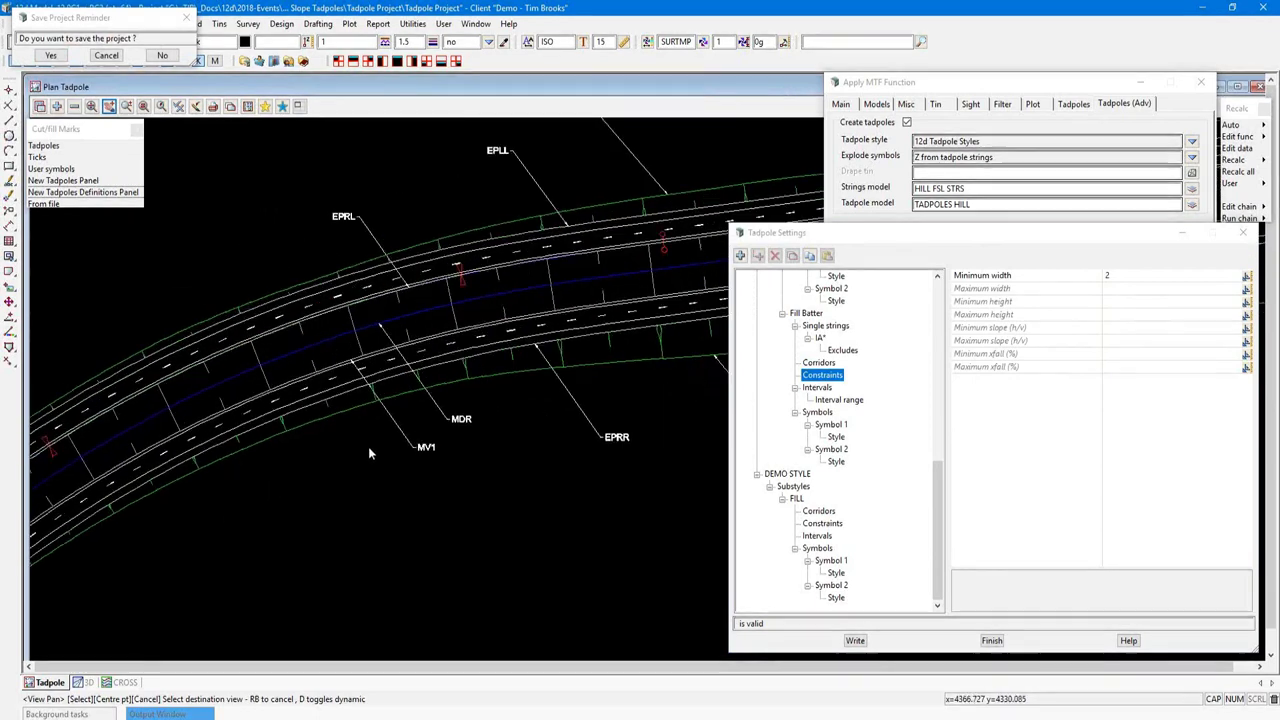
left_click(466, 409)
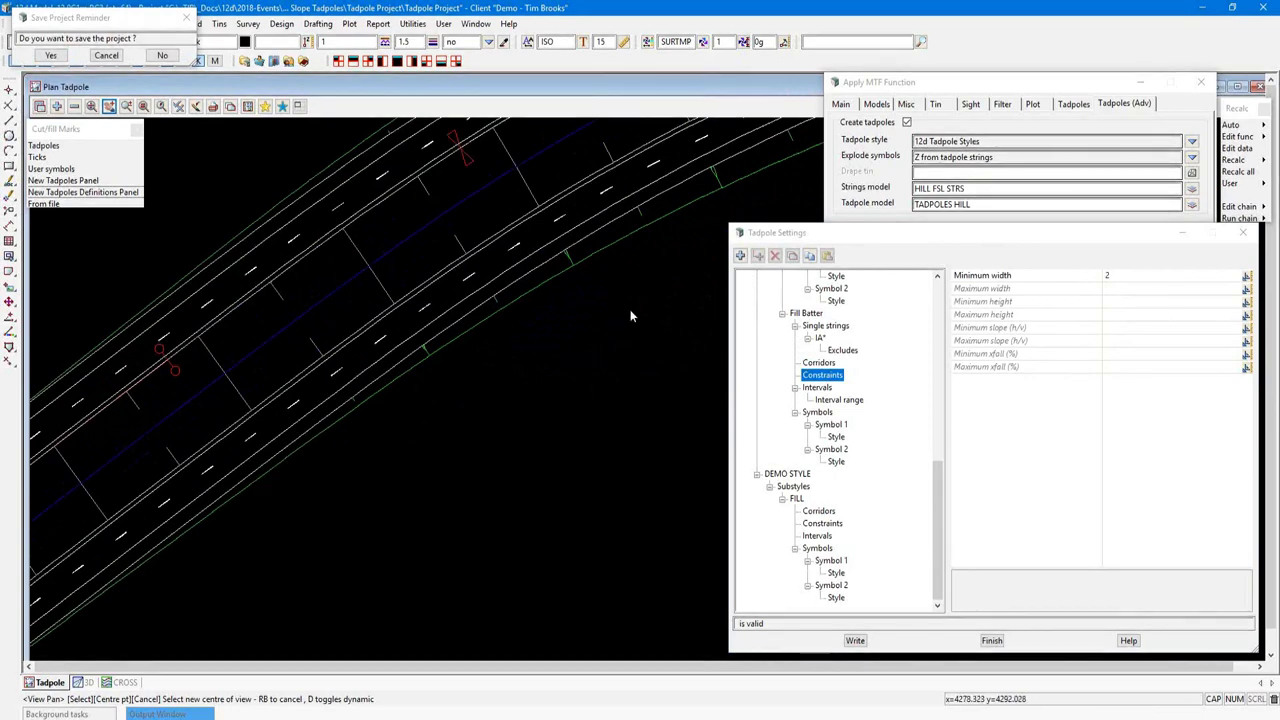
left_click(585, 325)
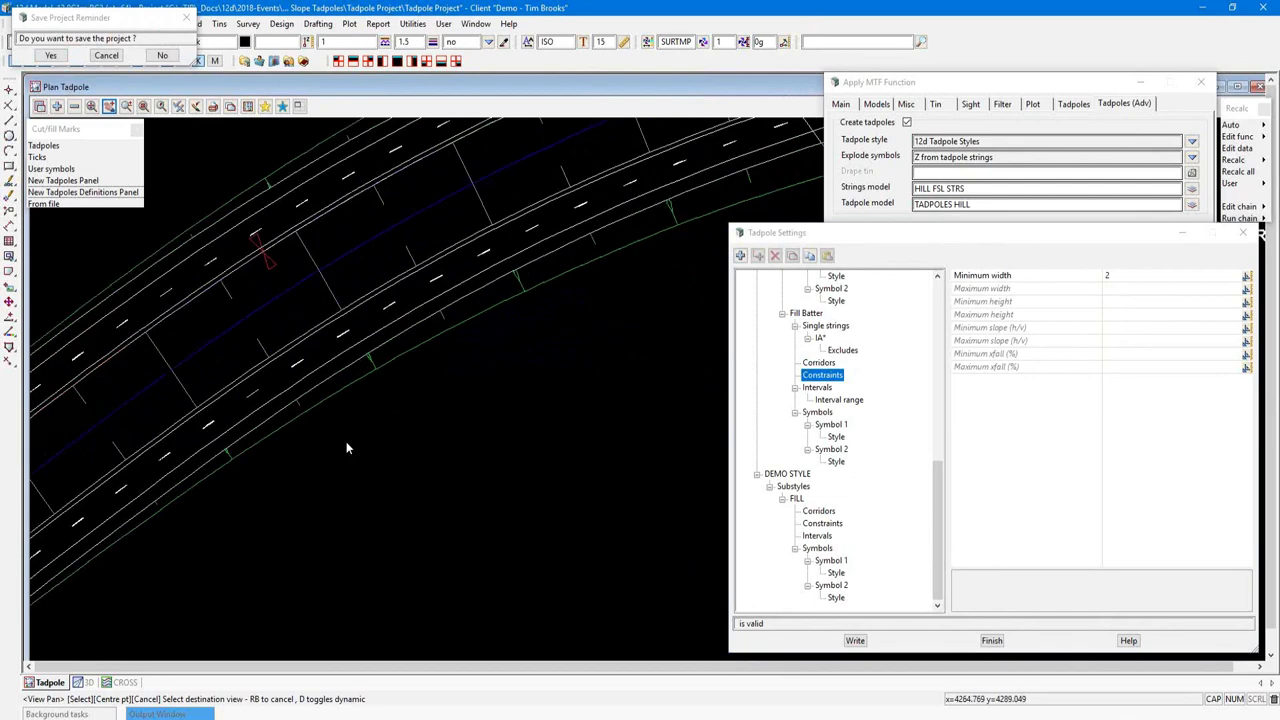
left_click(184, 460)
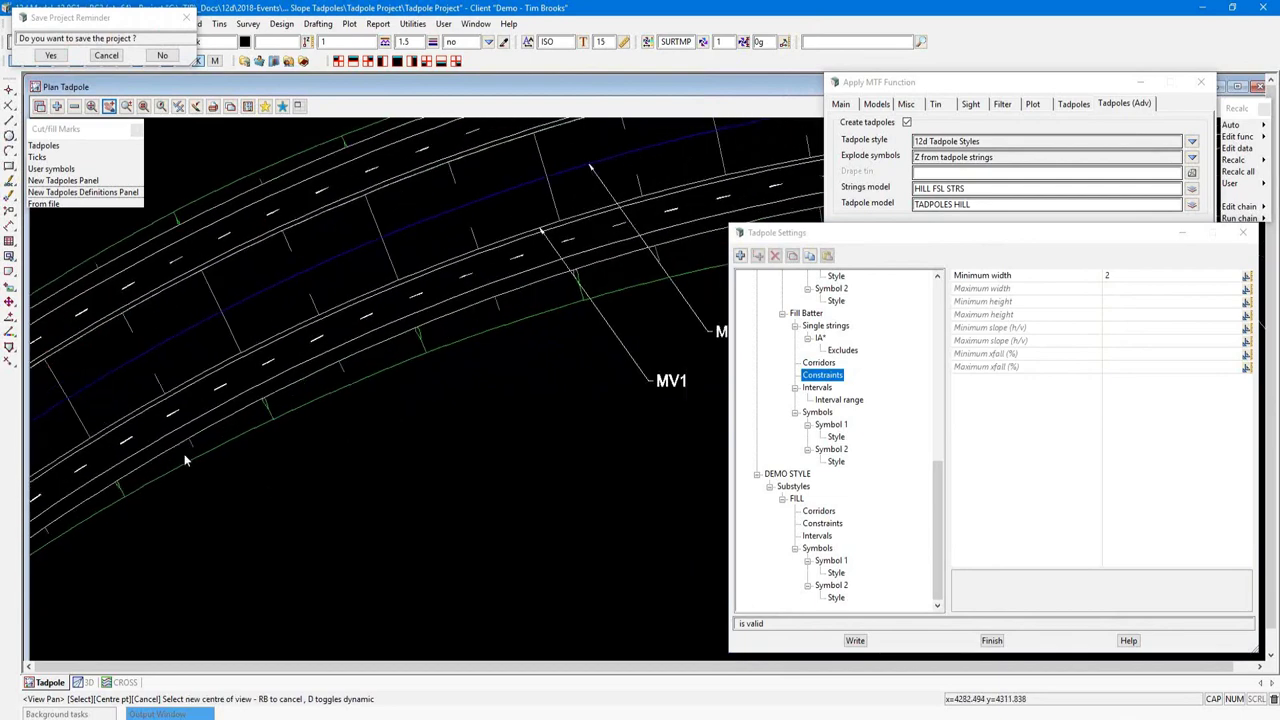
left_click(355, 476)
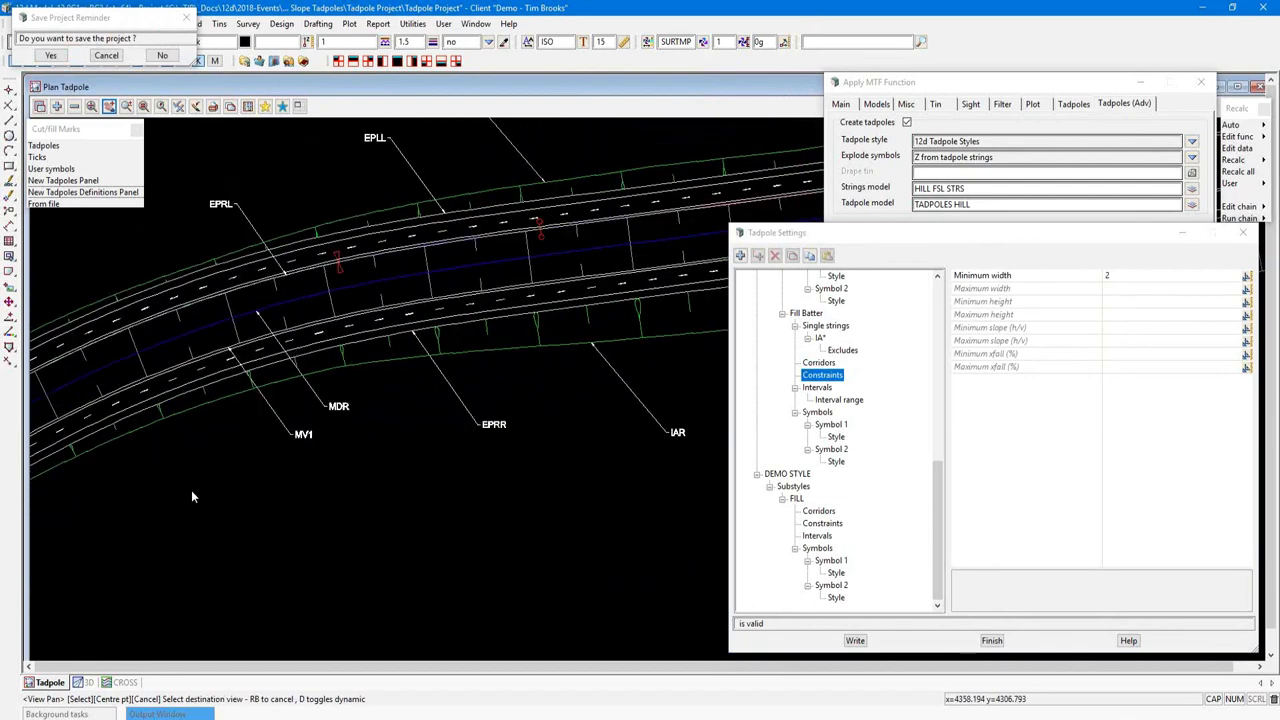
left_click(191, 490)
left_click(817, 387)
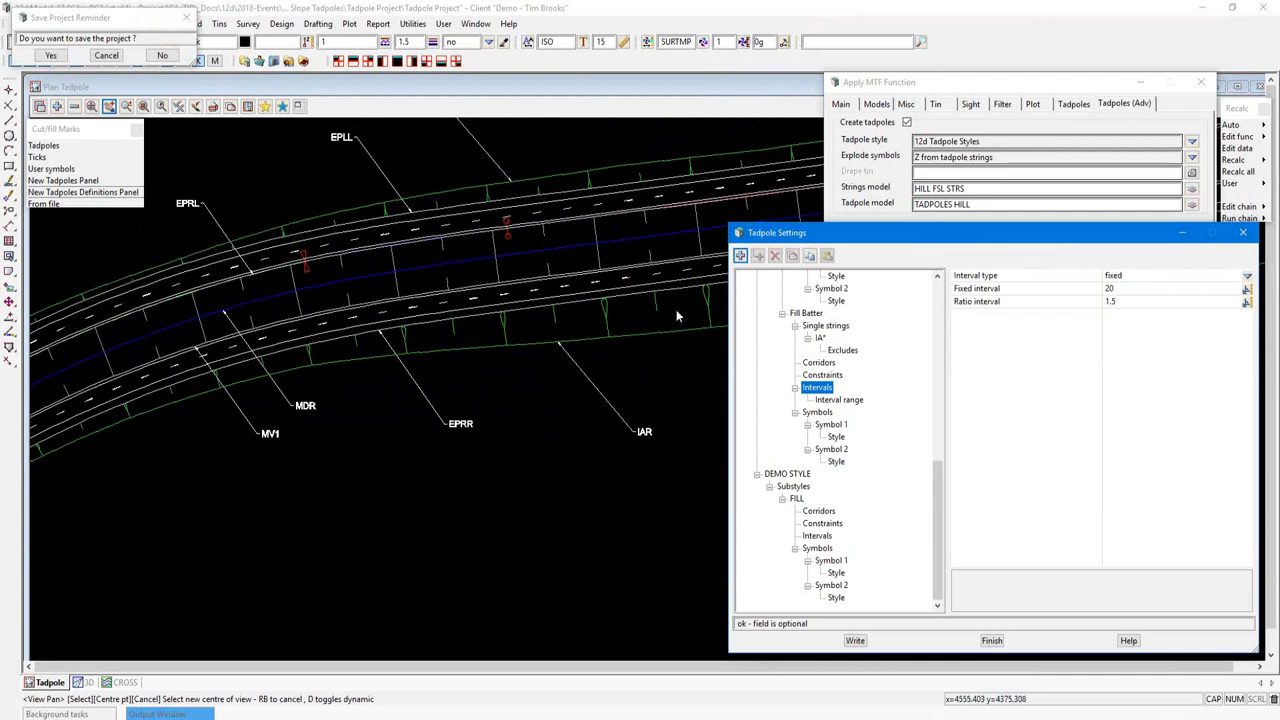
- Set Fill Batter's Interval type to ratio, keeping fixed interval 20 and ratio interval 1.5
left_click(91, 465)
left_click(162, 465)
scroll(204, 457, "down", 2)
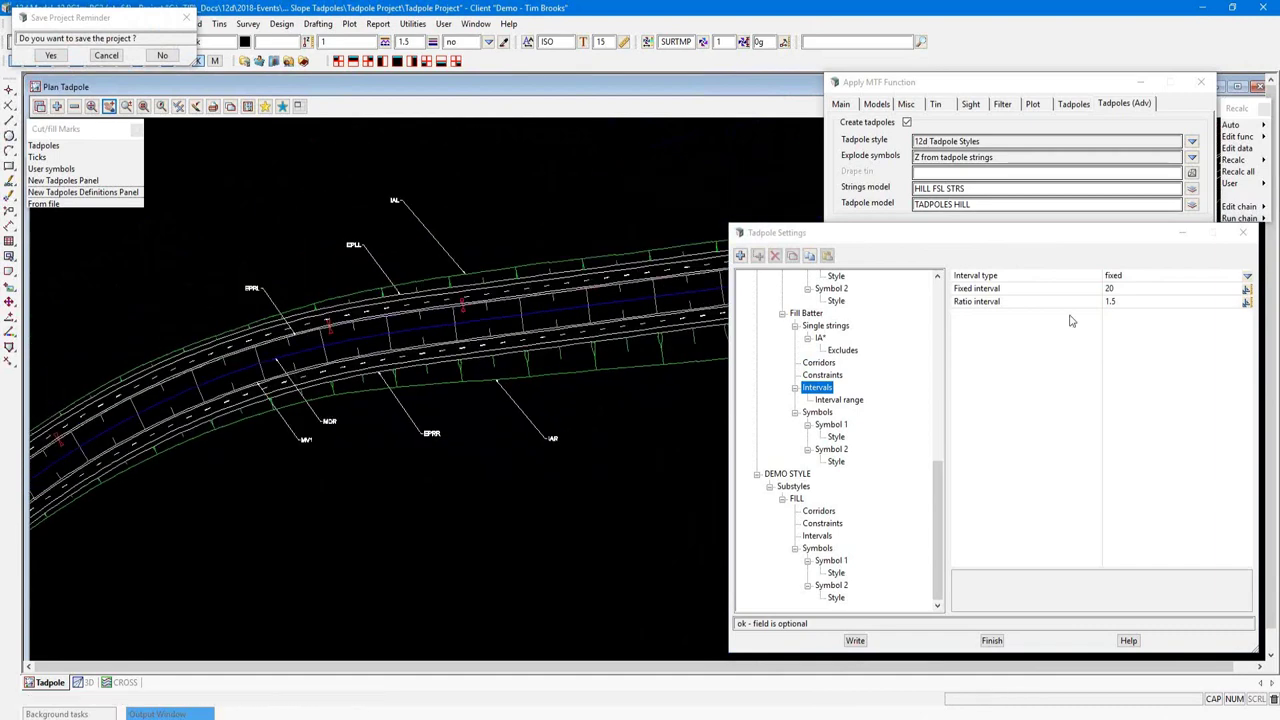
left_click(1247, 285)
left_click(1218, 310)
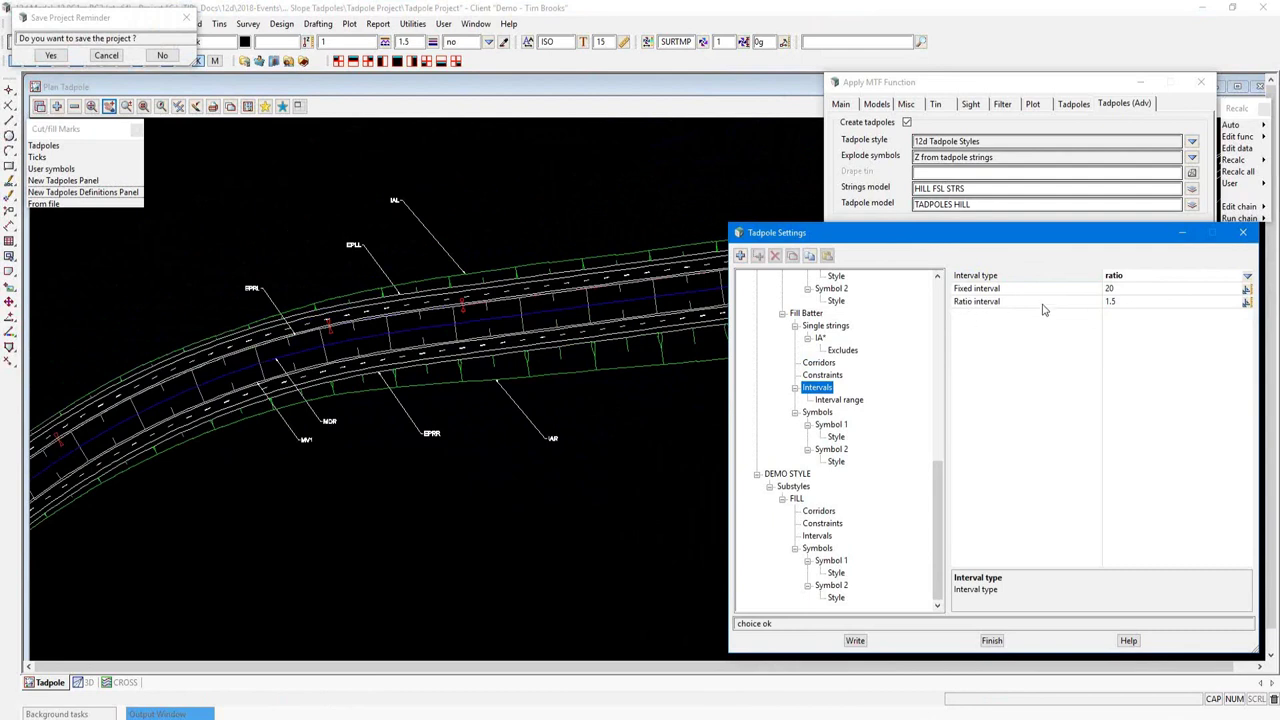
middle_click(379, 436)
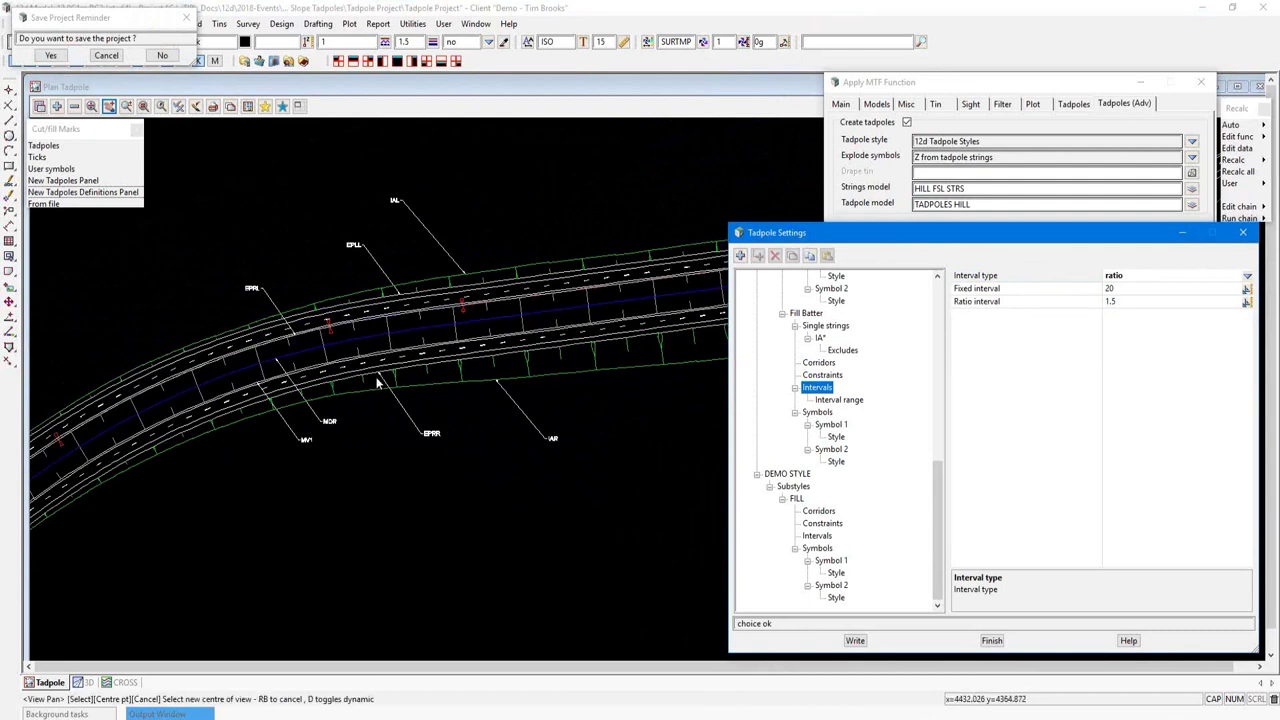
scroll(375, 399, "up", 2)
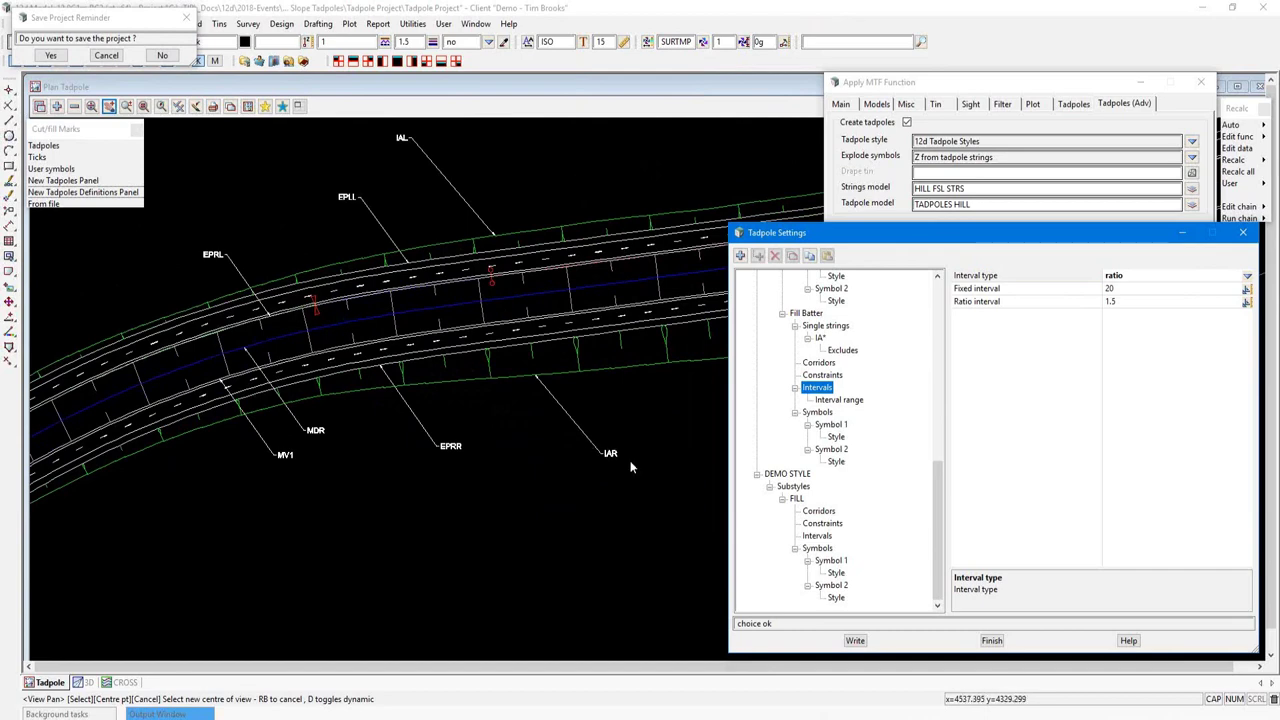
- Save the tadpole style settings and rerun HILL ROAD to regenerate the tadpoles
left_click(856, 642)
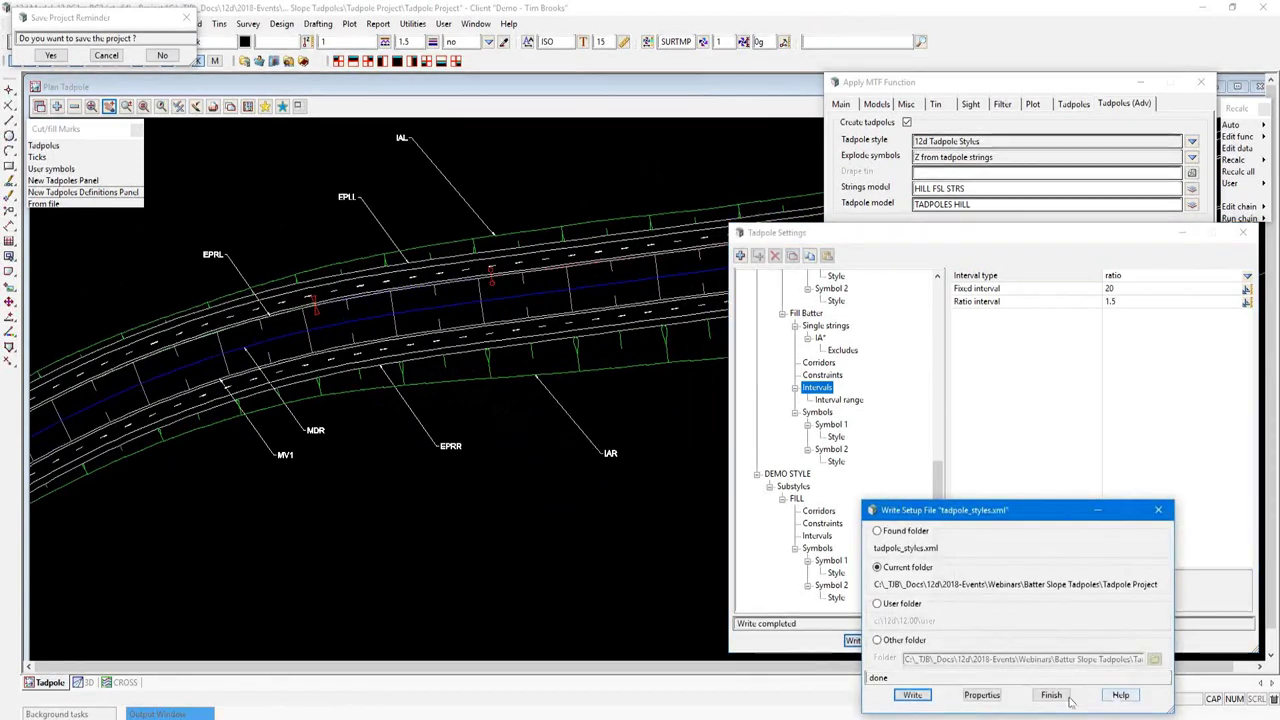
left_click(1055, 696)
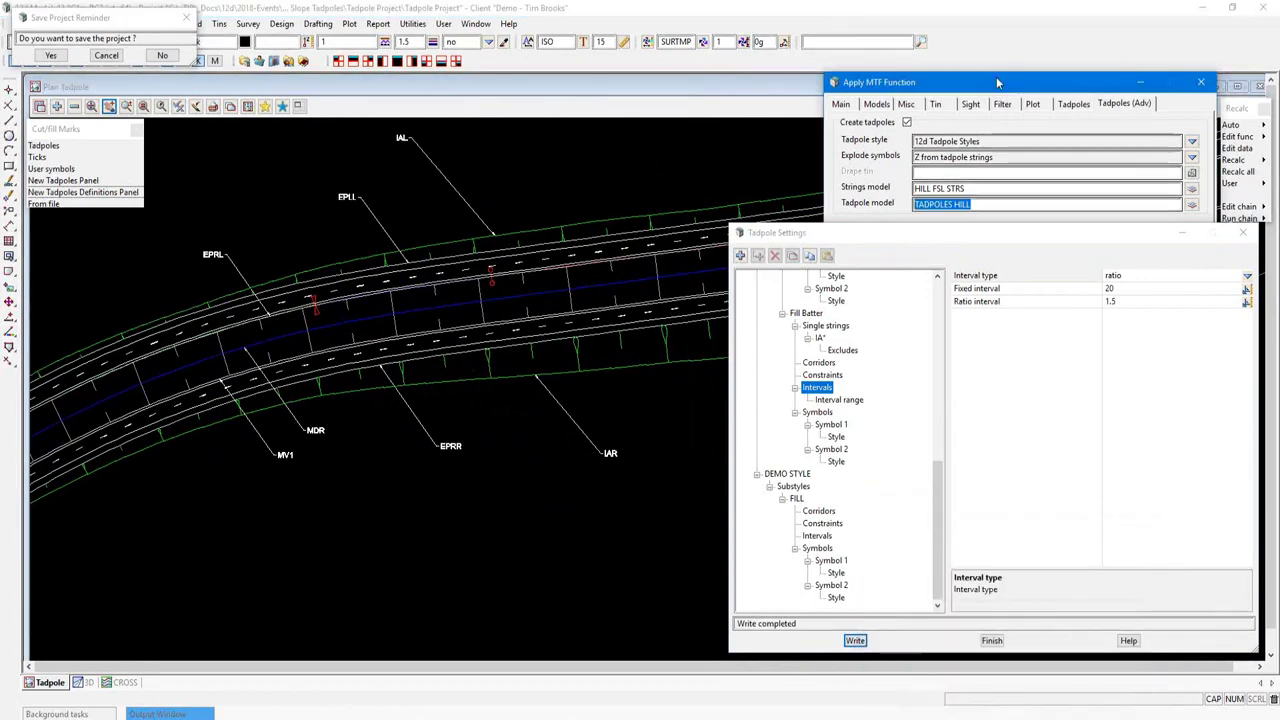
left_click(988, 439)
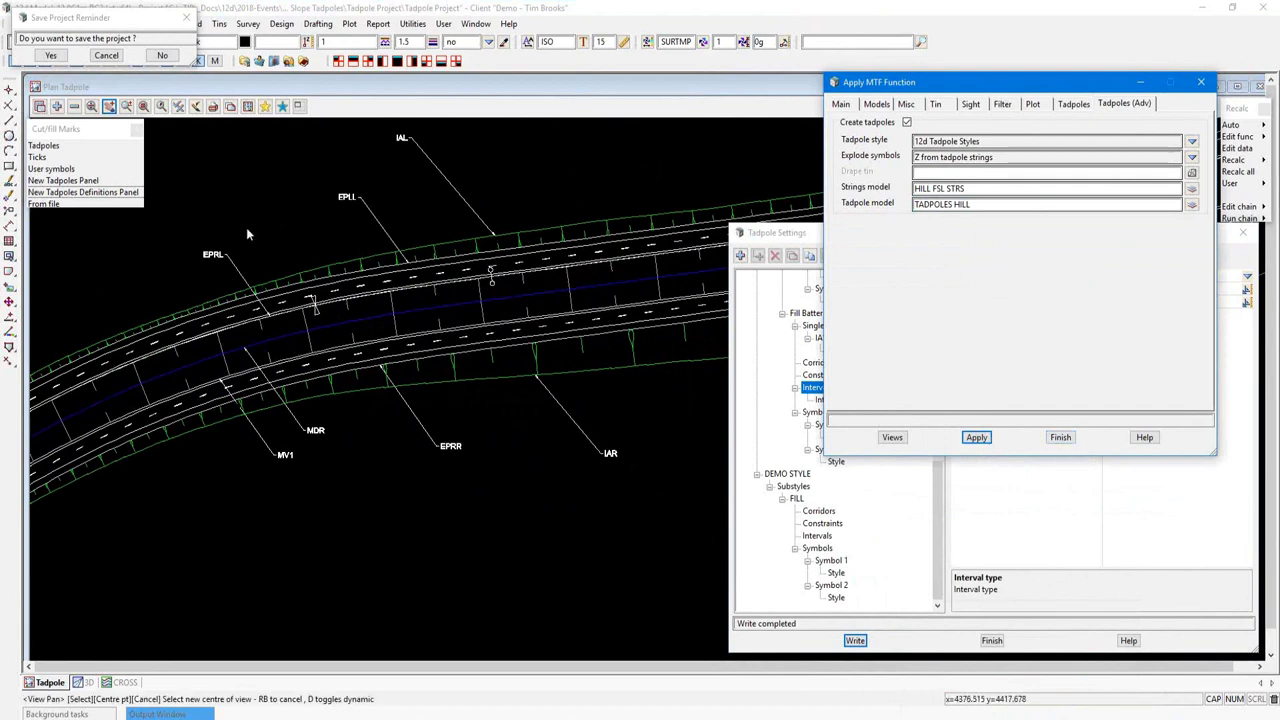
left_click(225, 448)
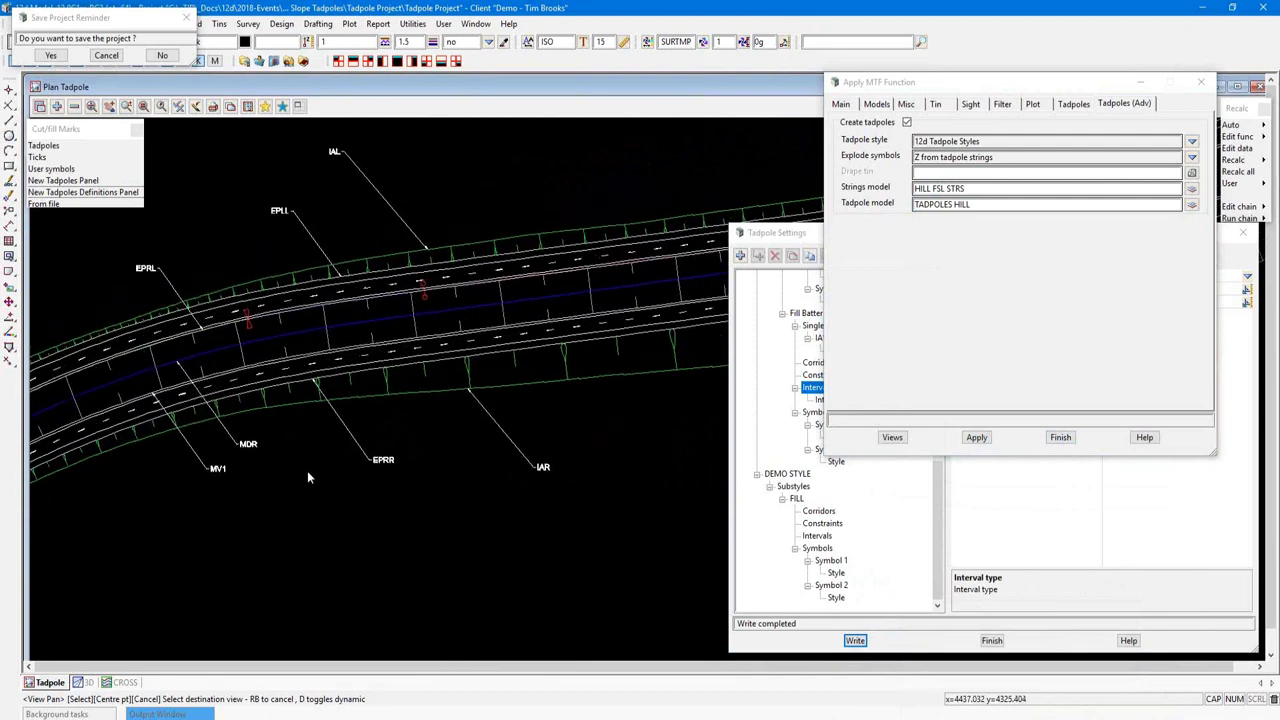
left_click(785, 234)
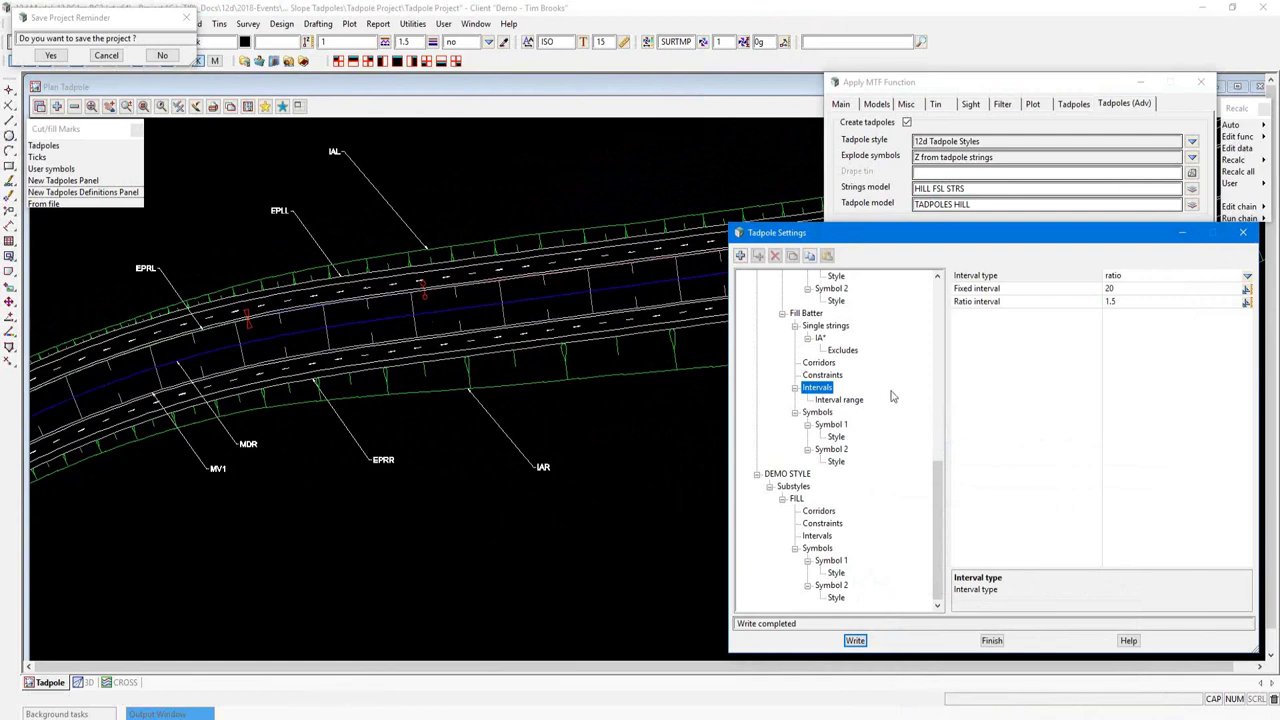
- Inspect Median Drain's first paired strings, String 1 MDR with String 2 MV1
left_click_drag(933, 474, 946, 398)
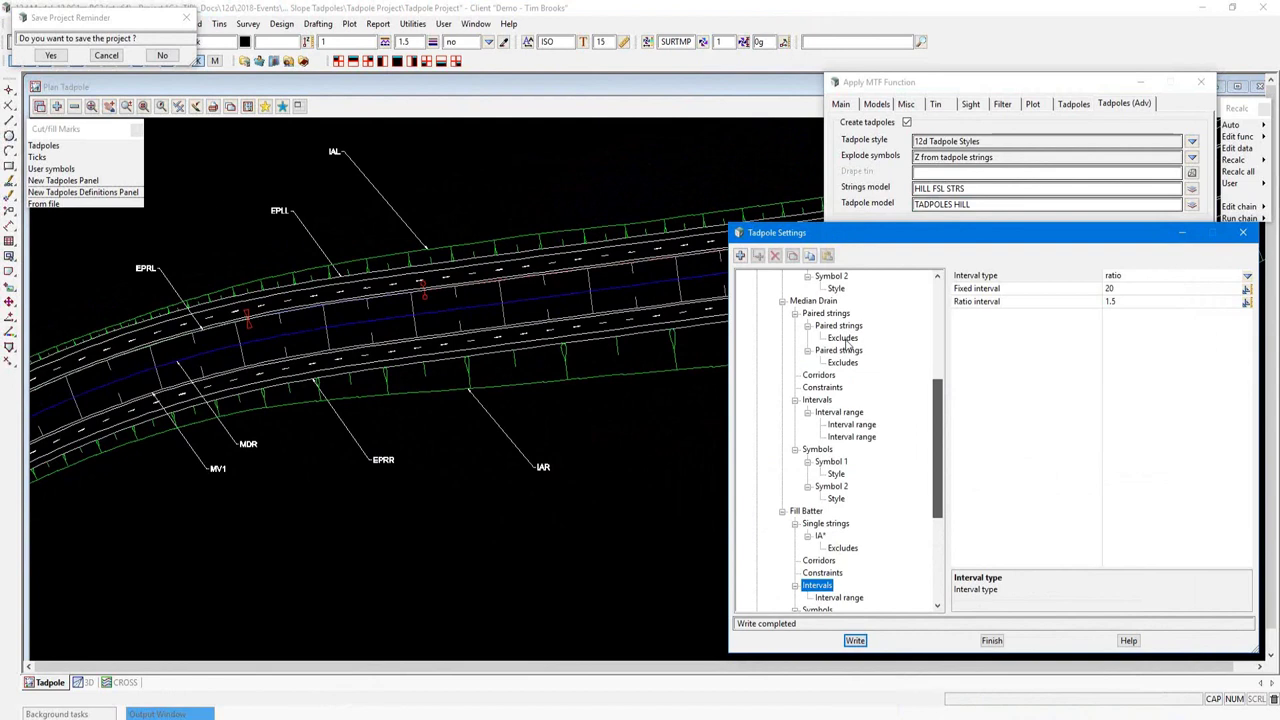
left_click(812, 301)
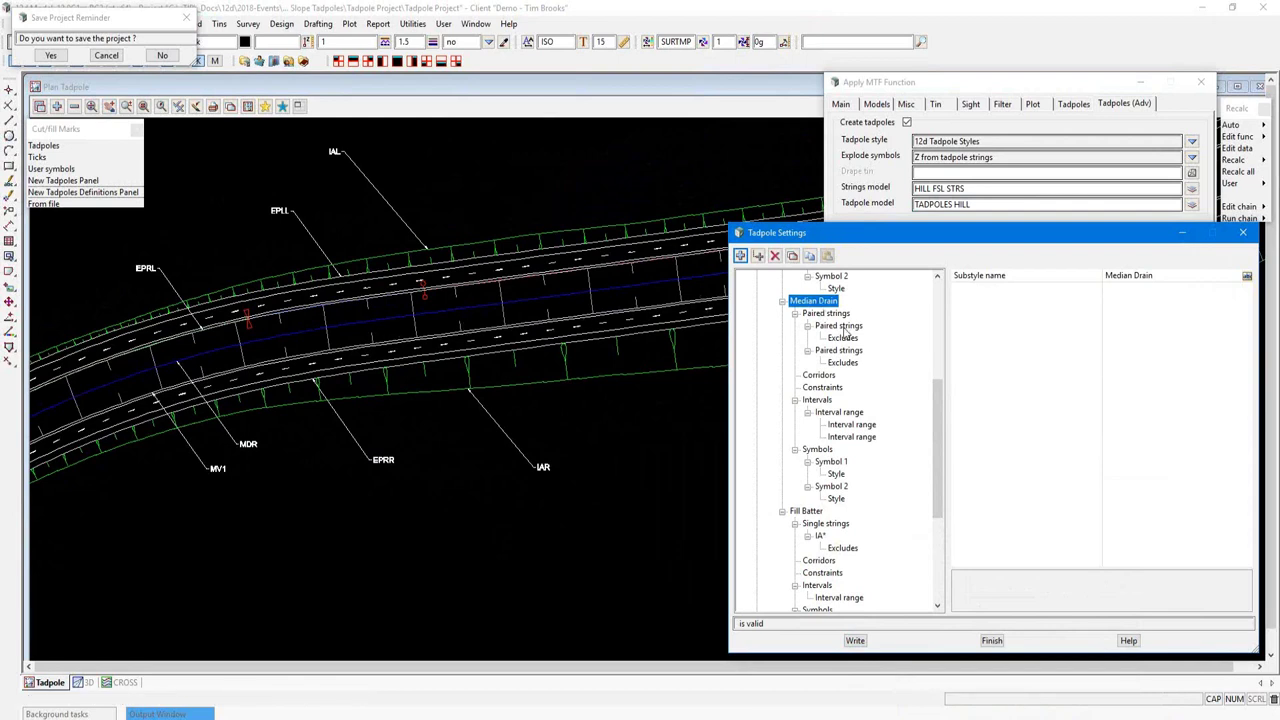
left_click(838, 326)
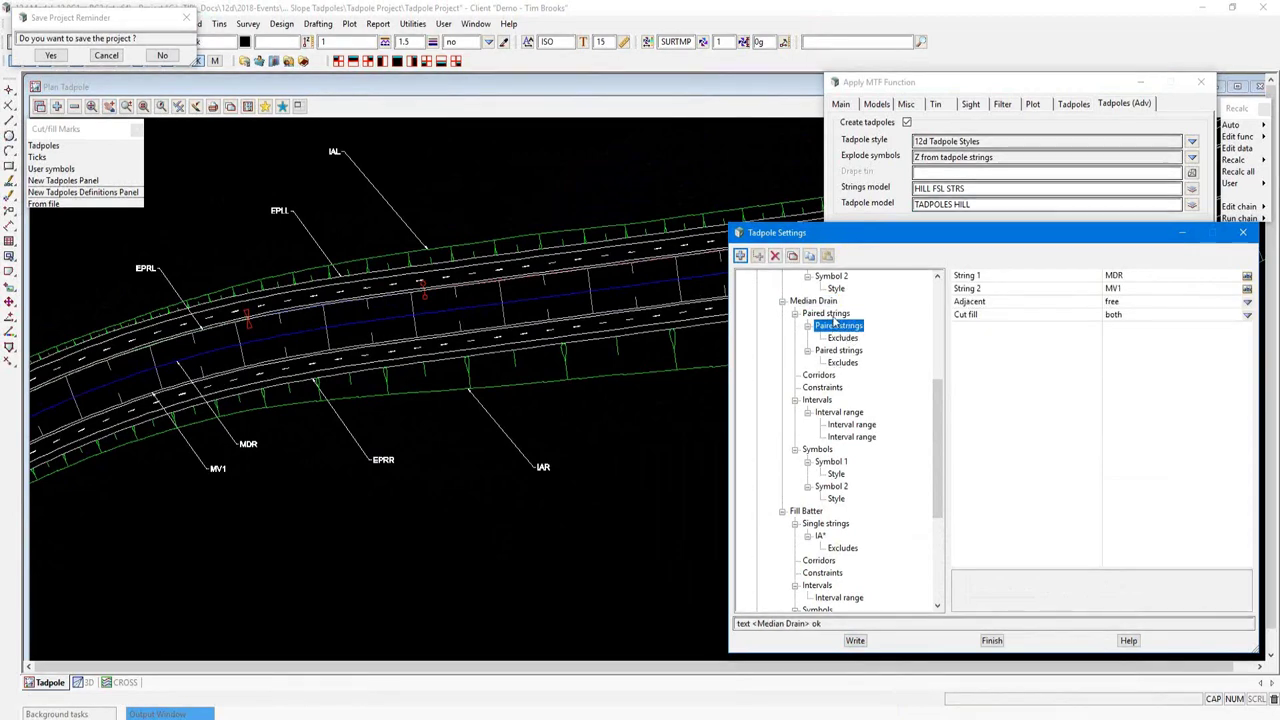
left_click(1124, 277)
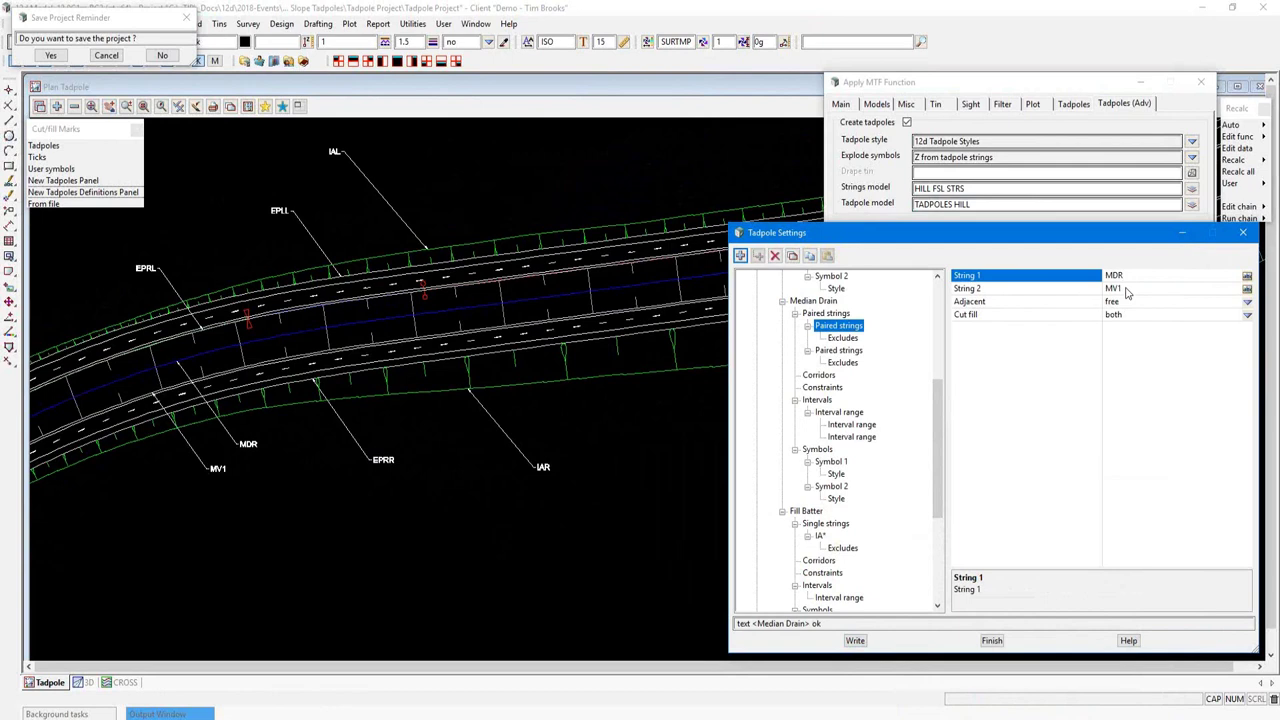
left_click(1124, 289)
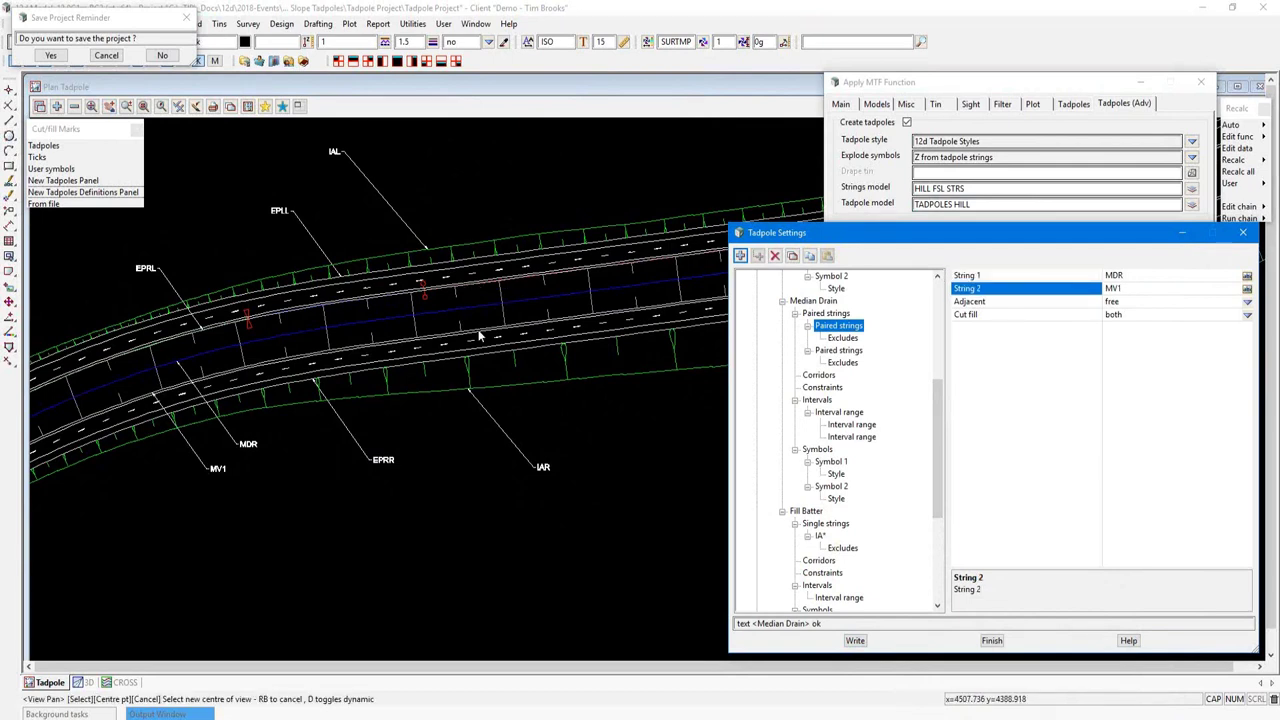
- Inspect the second pairing, MDR with EPRL, and list the Adjacent choices yes/no/free
left_click(848, 352)
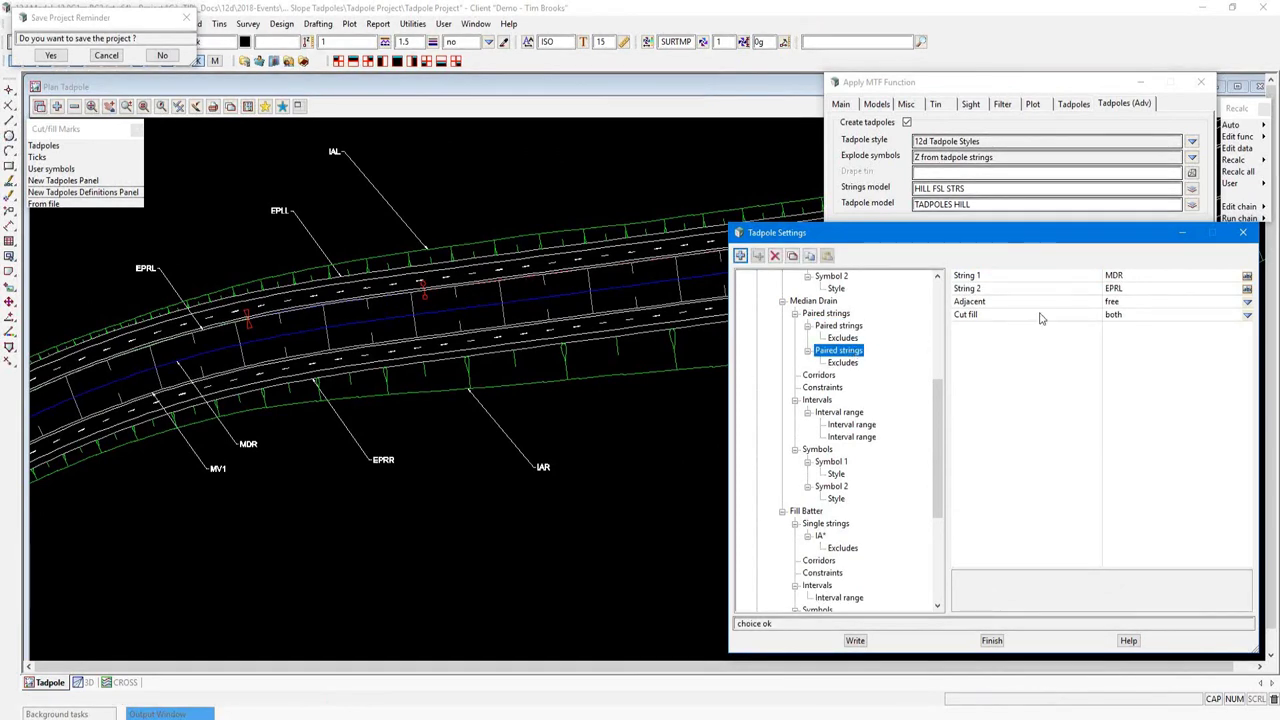
left_click(996, 305)
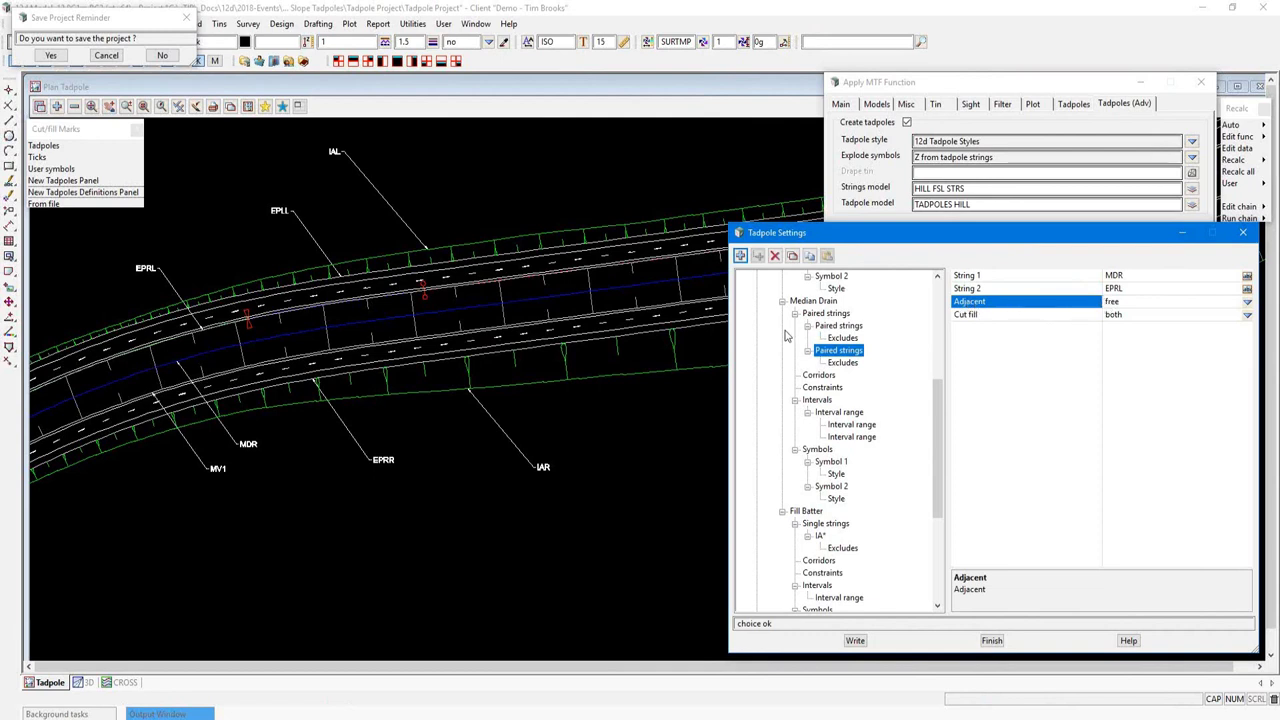
middle_click(600, 345)
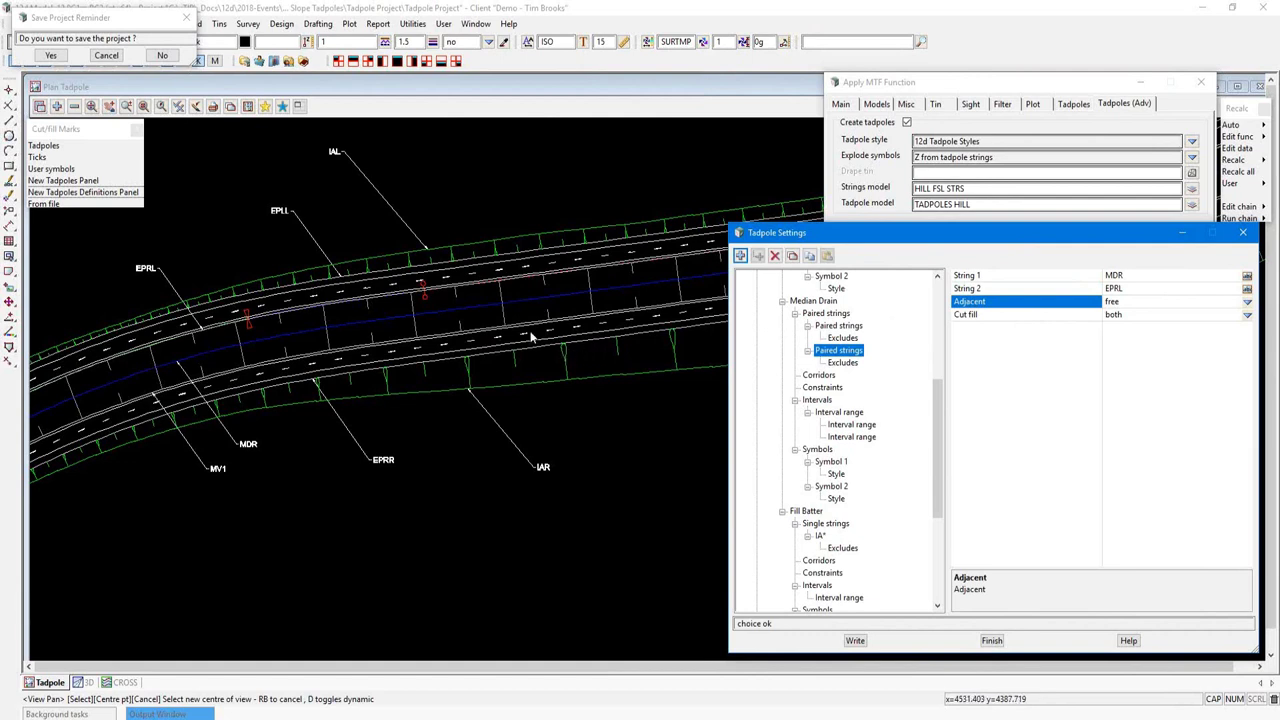
left_click(1247, 302)
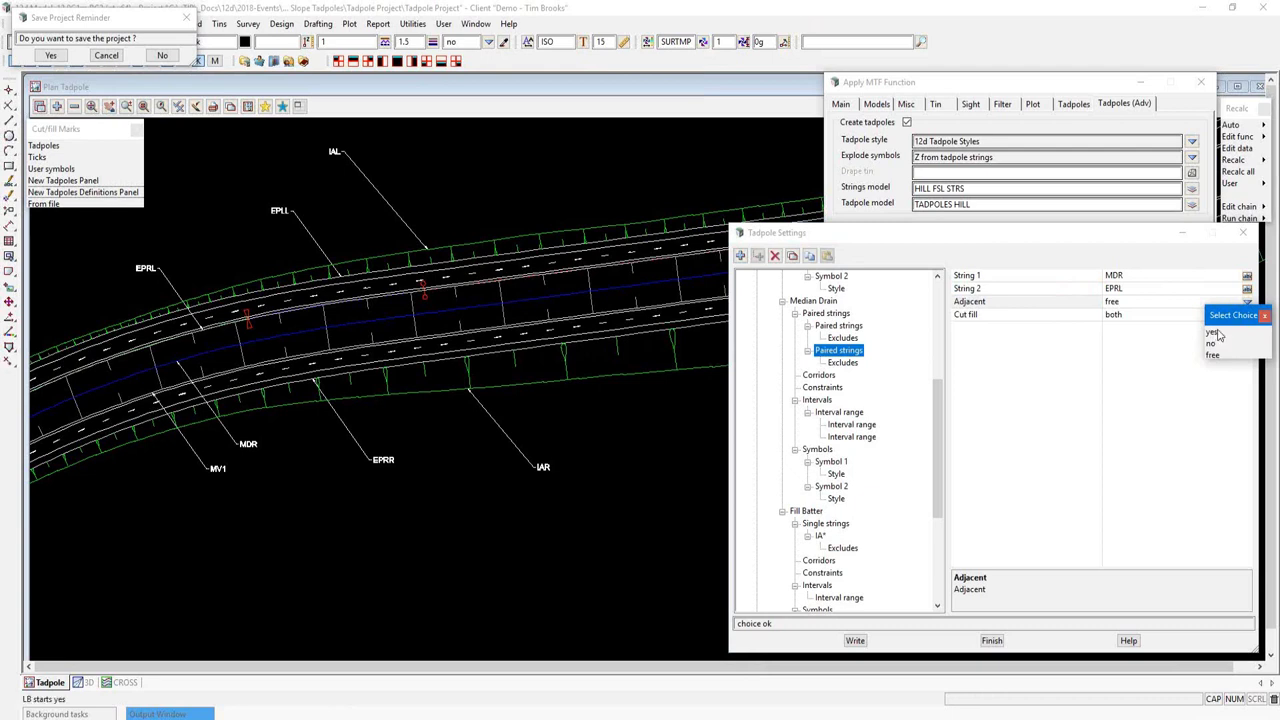
- Keep the MDR–EPRL pairing's Adjacent at free and choose both for Cut fill
left_click(1264, 315)
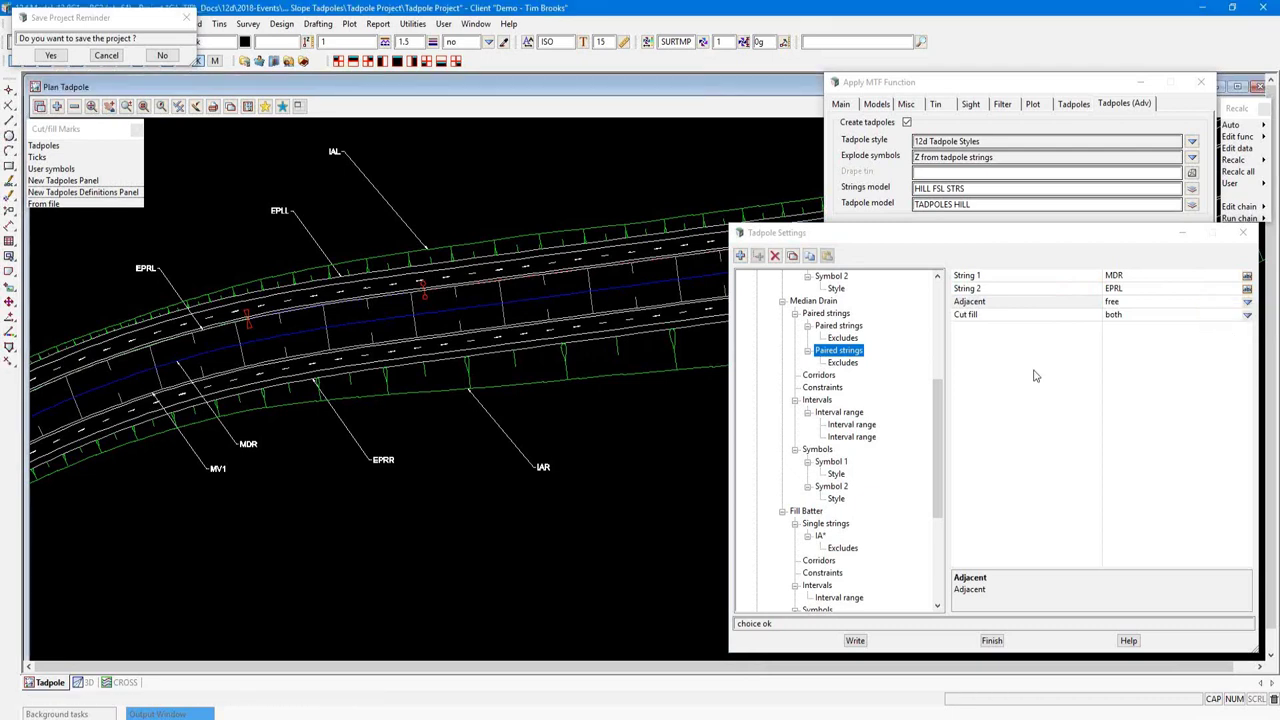
left_click(978, 316)
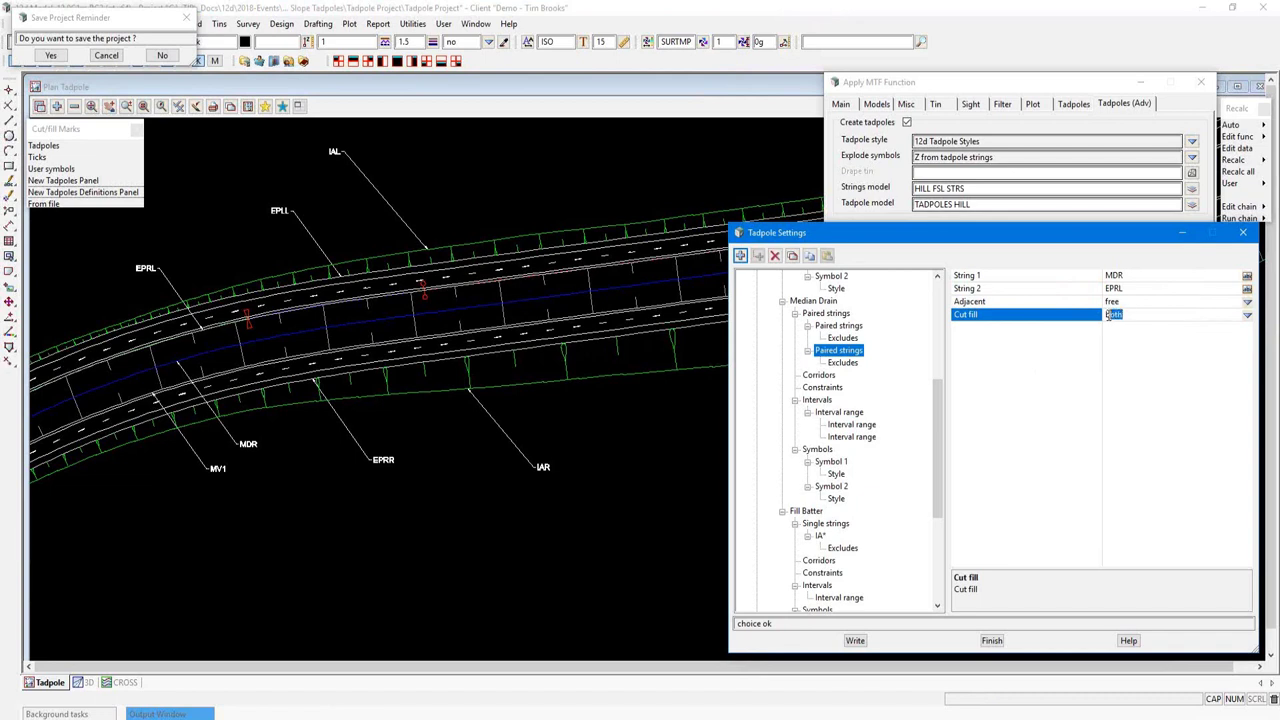
left_click(1246, 315)
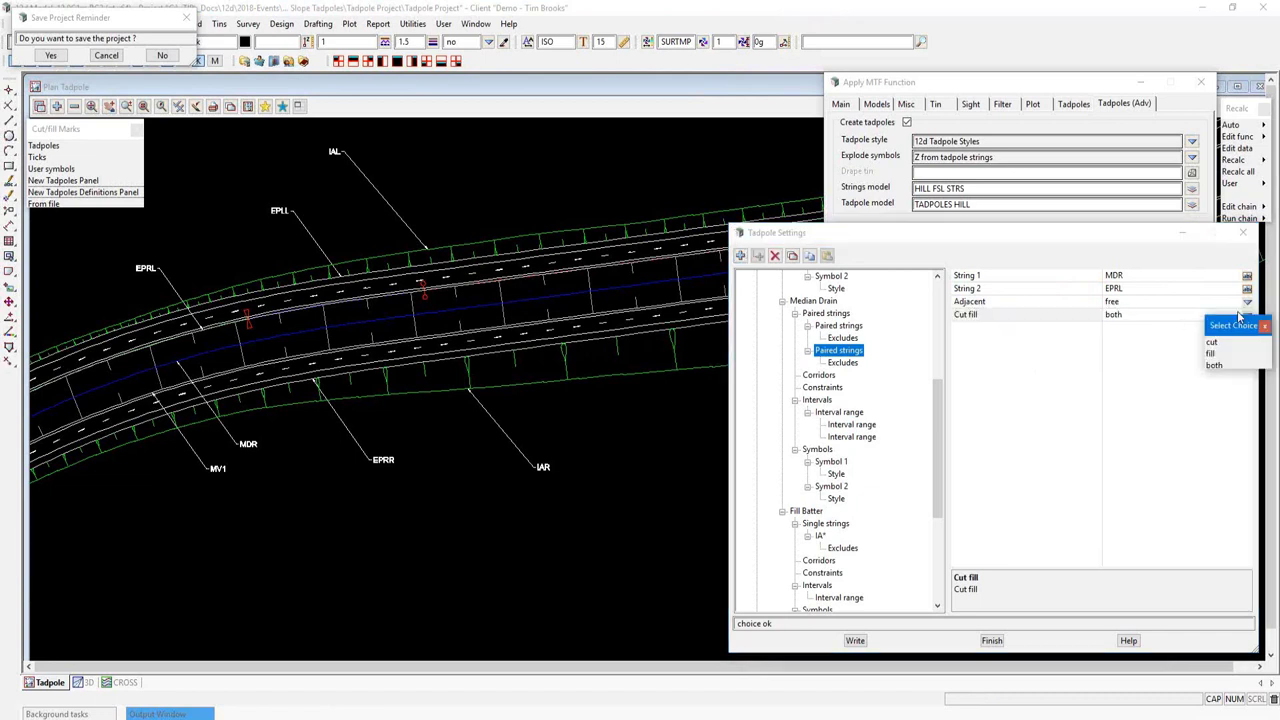
left_click(1214, 366)
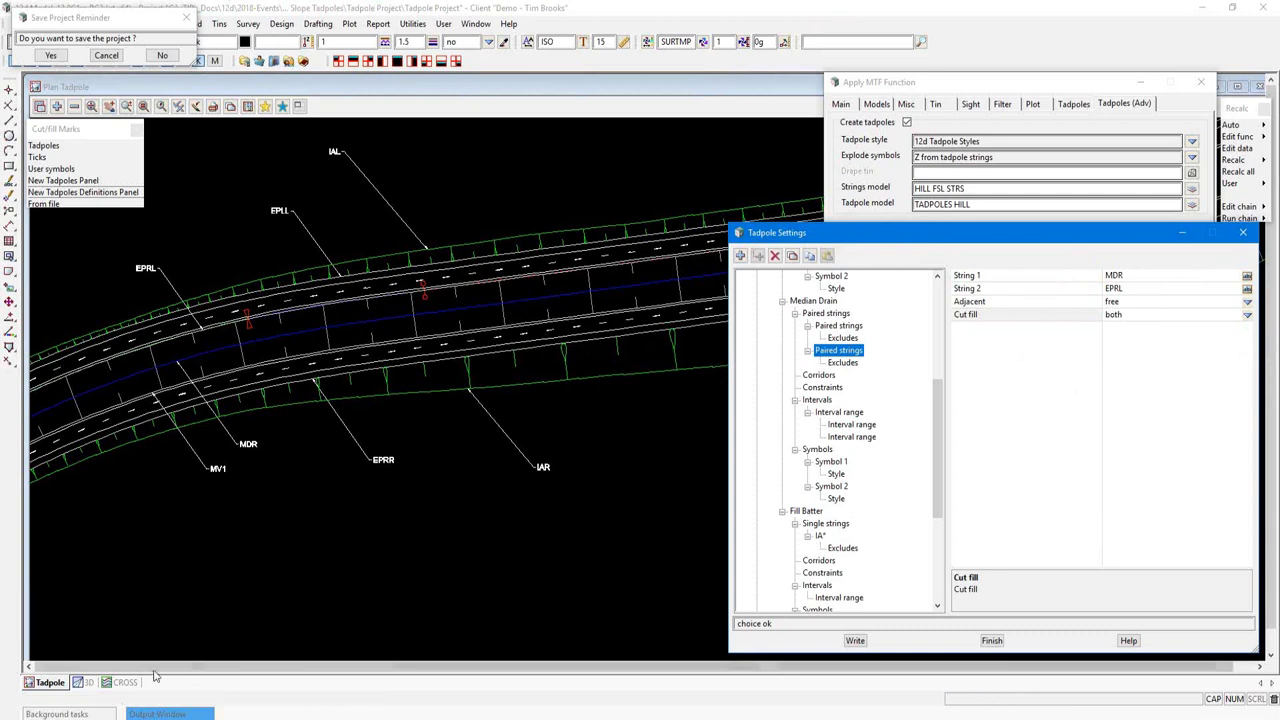
left_click(89, 684)
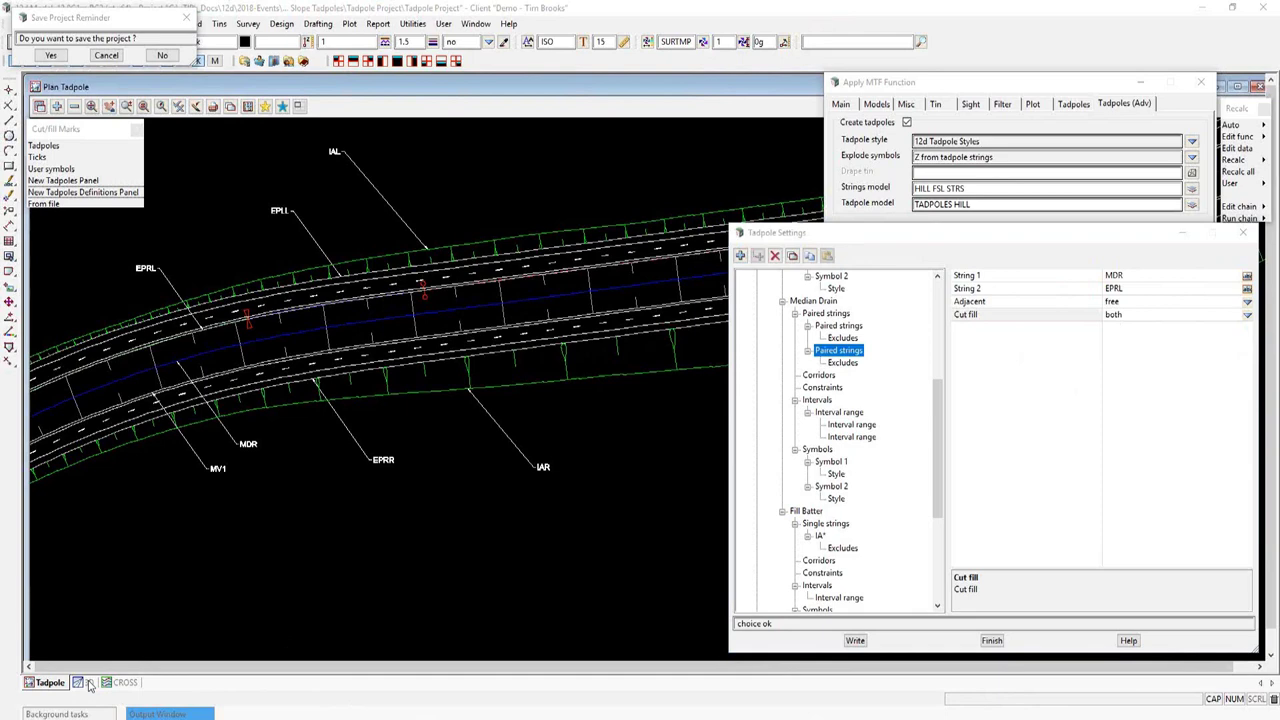
- View the road in 3D and review Fill Batter Symbol 1's scale, adding '2' to its style name
left_click(89, 684)
scroll(803, 437, "down", 1)
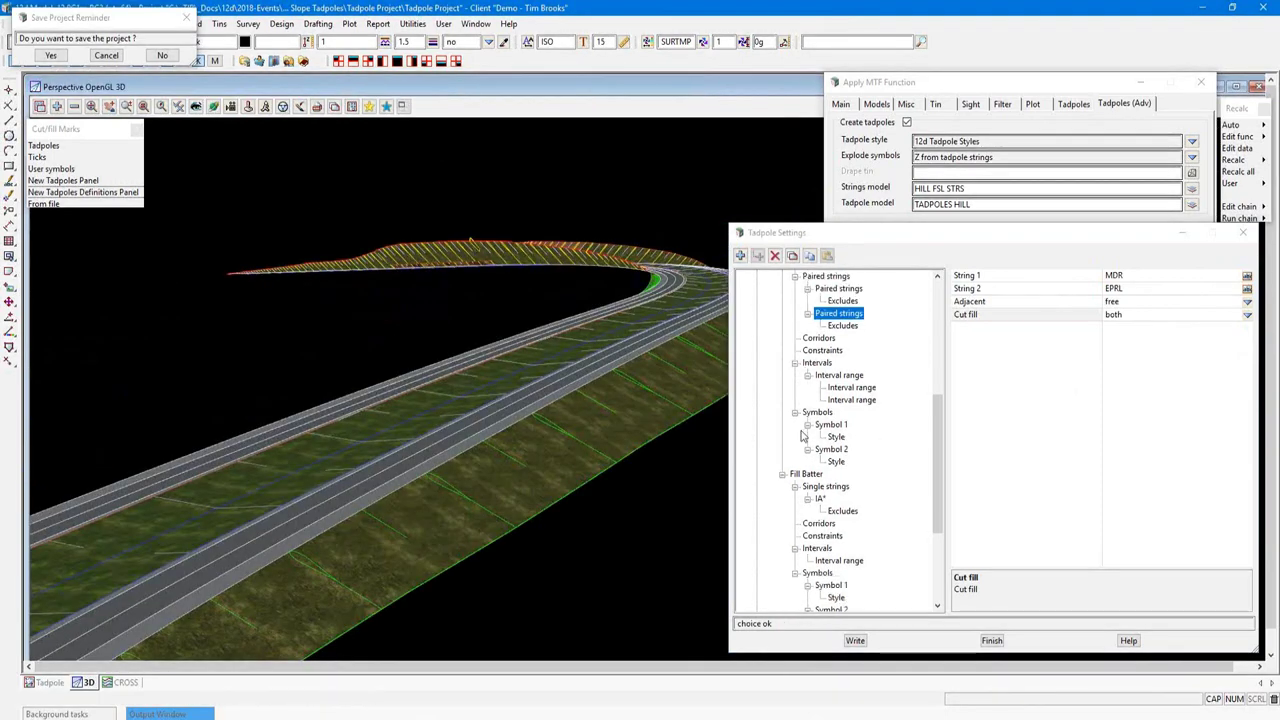
scroll(804, 434, "down", 1)
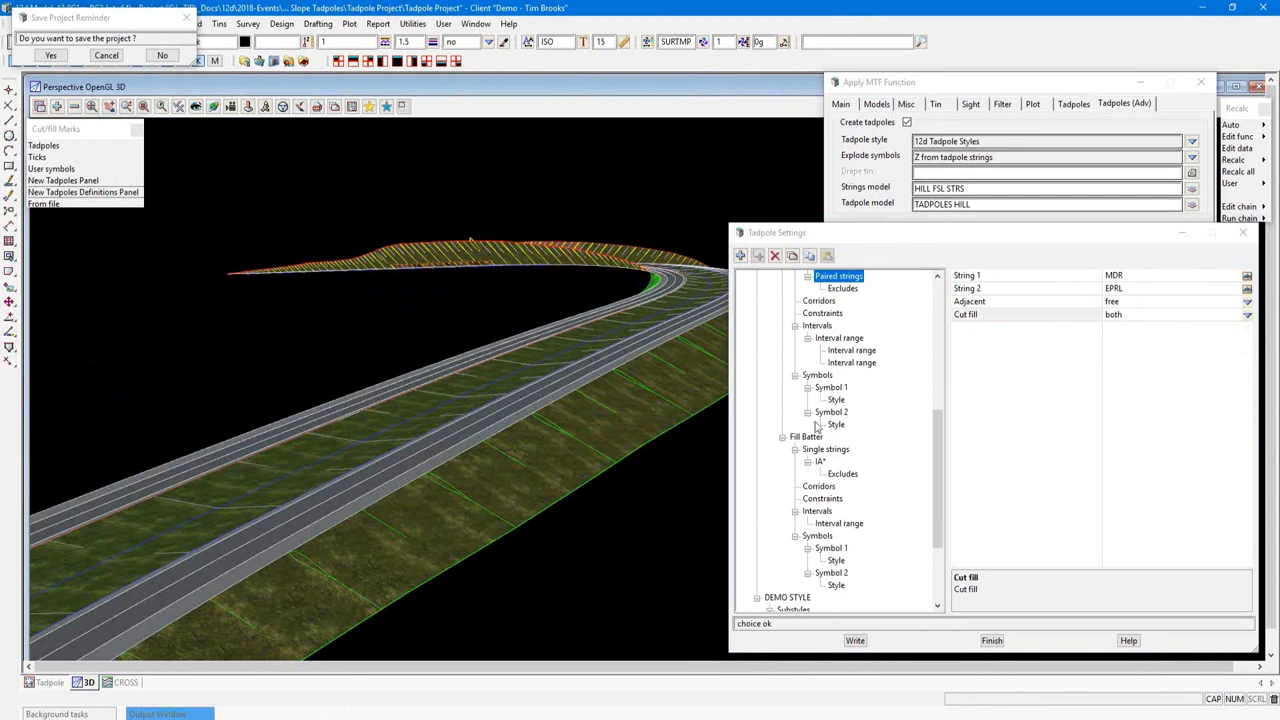
left_click(830, 549)
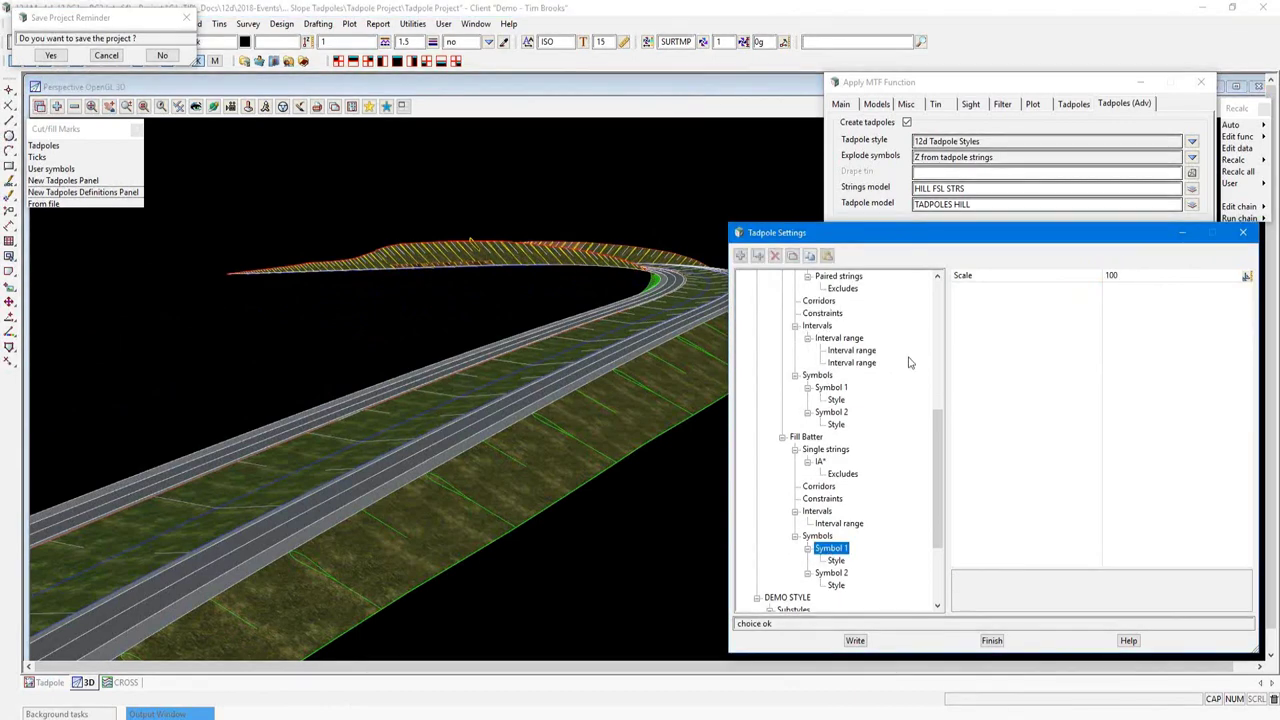
left_click(840, 561)
left_click(1158, 275)
type("2")
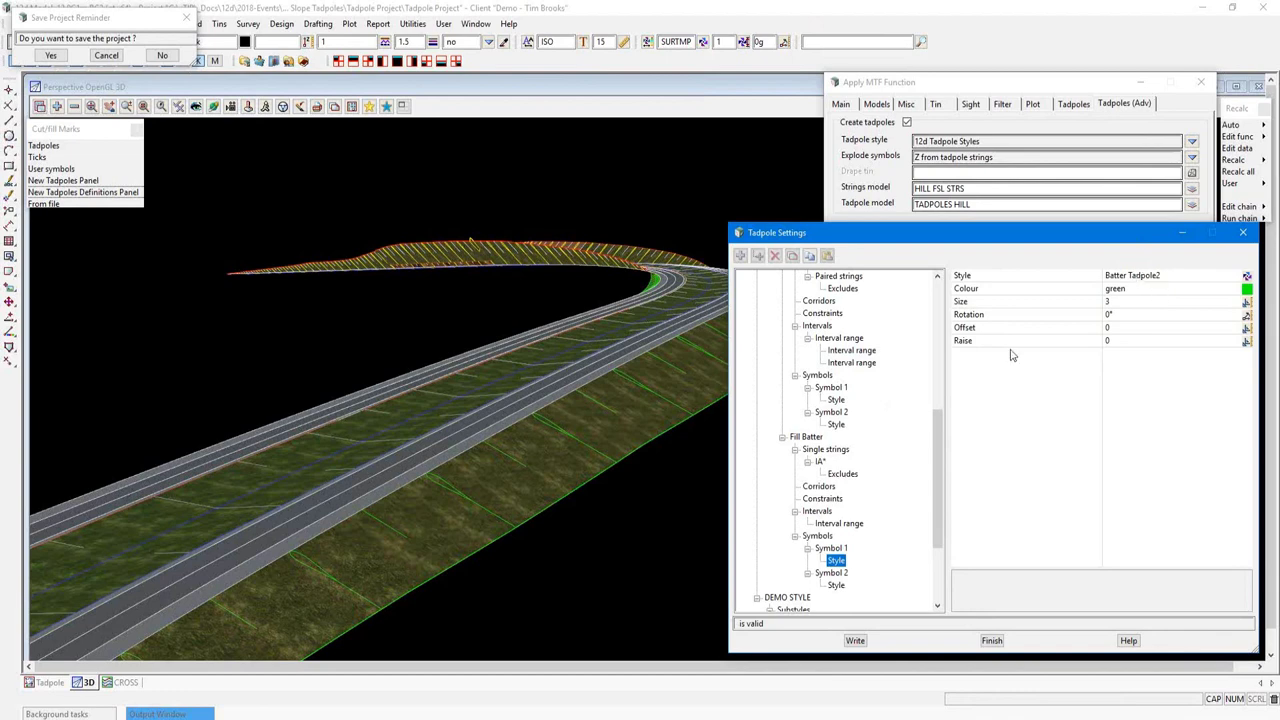
- Review Fill Batter Symbol 2's scale of 50 and its style
left_click(831, 573)
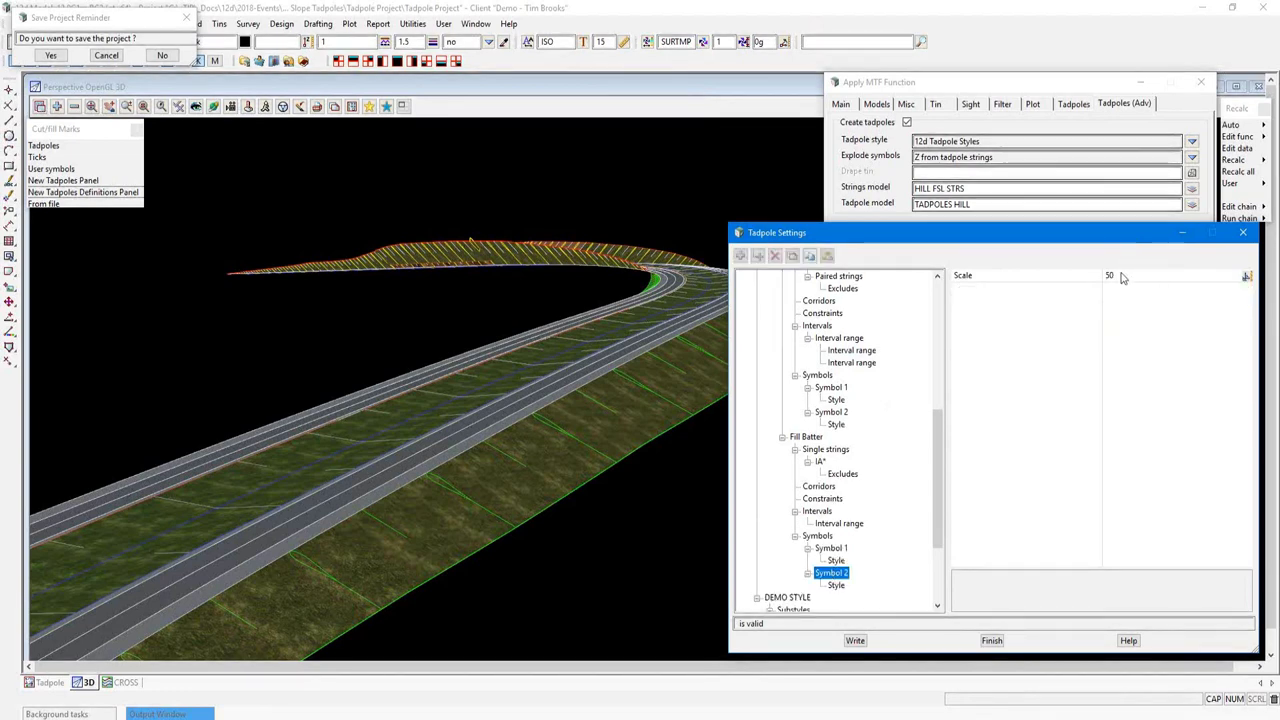
left_click(833, 587)
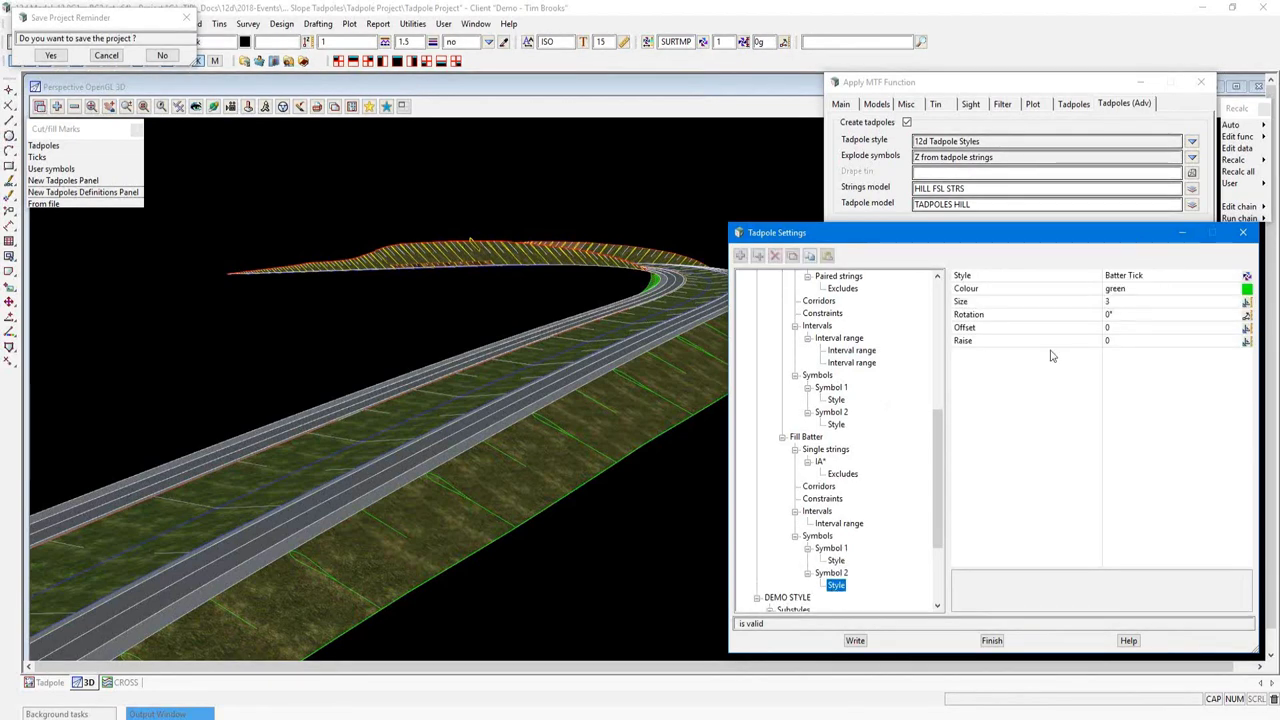
middle_click(576, 448)
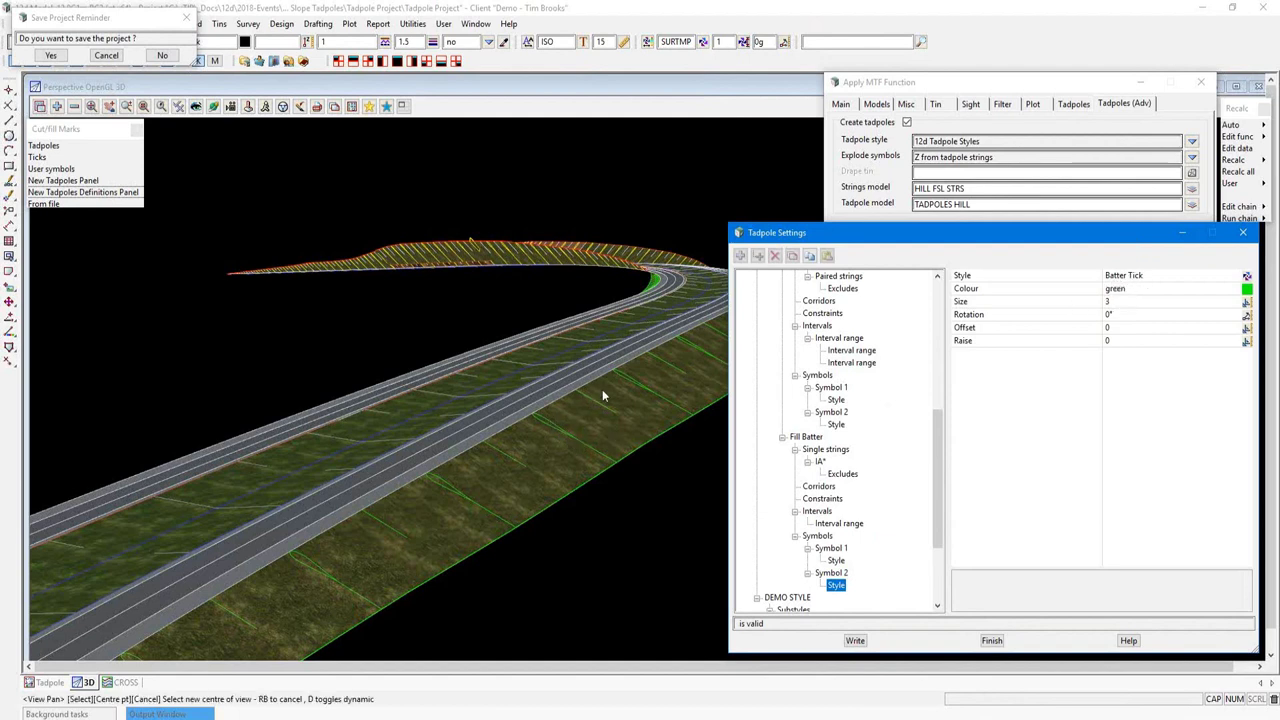
right_click(724, 392)
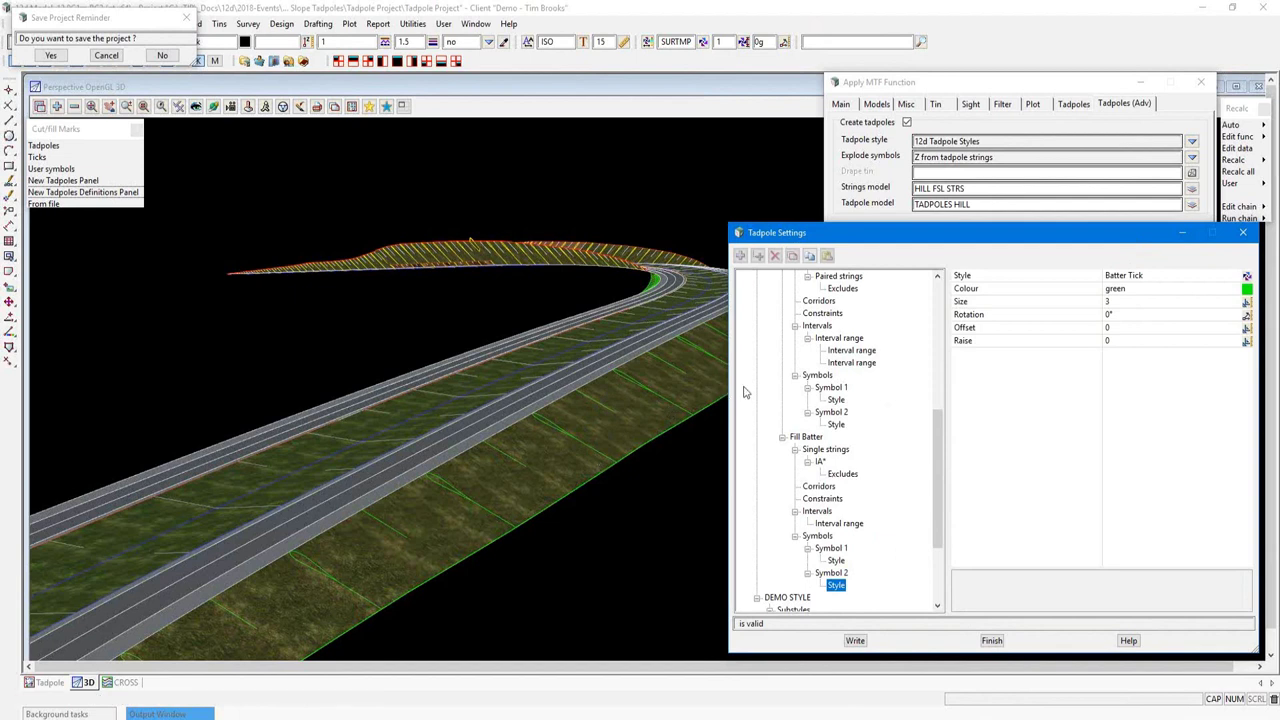
- Check the Median Drain symbol scales of 100 and 50, then return to the Plan Tadpole view
left_click(832, 407)
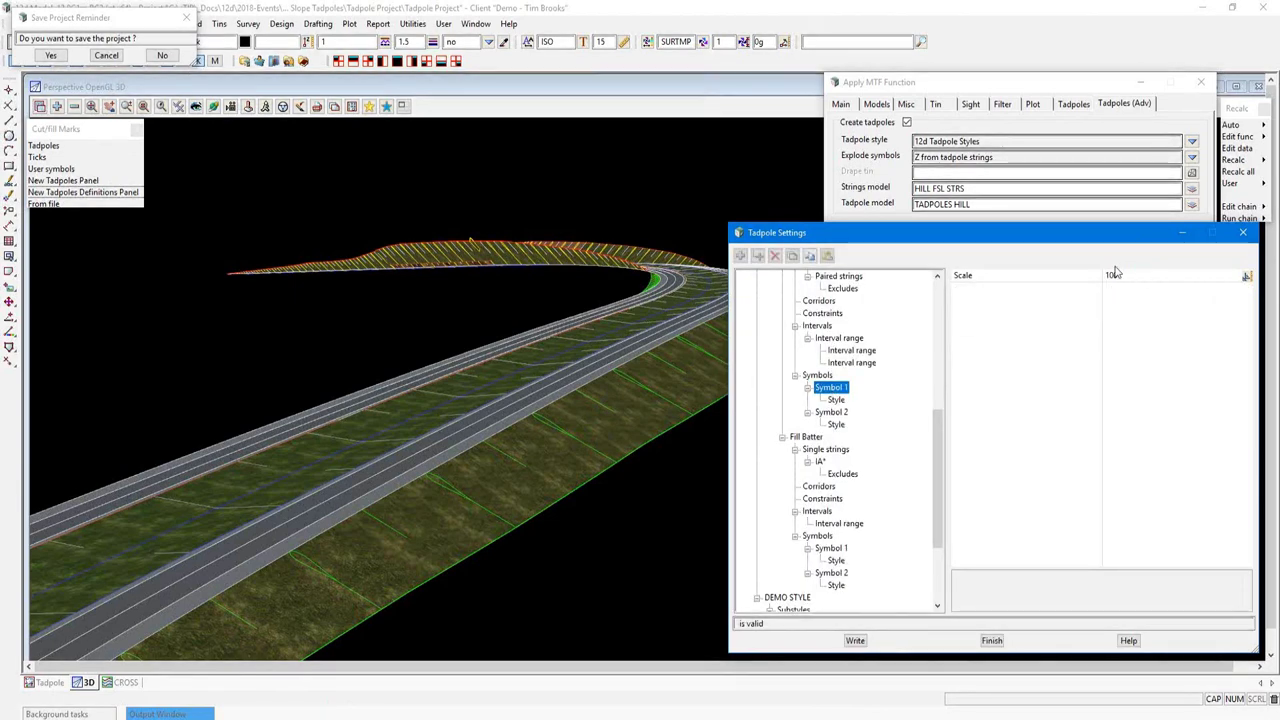
left_click(826, 413)
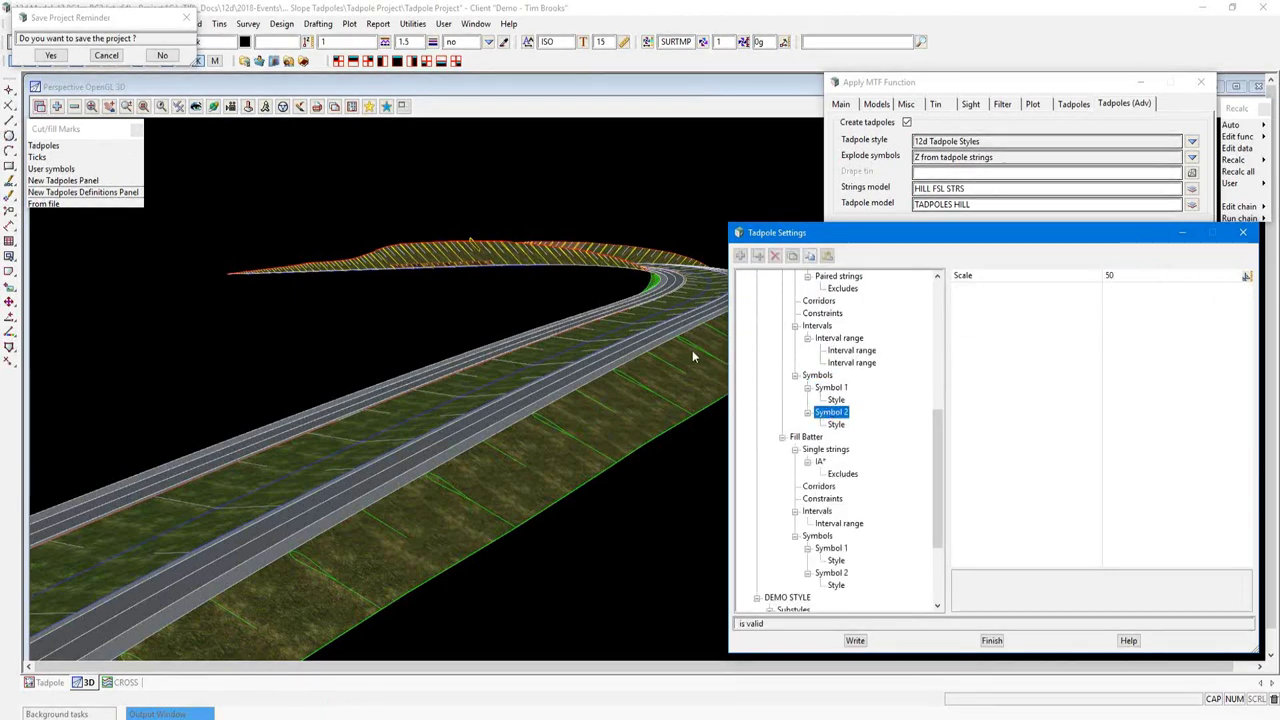
middle_click(492, 388)
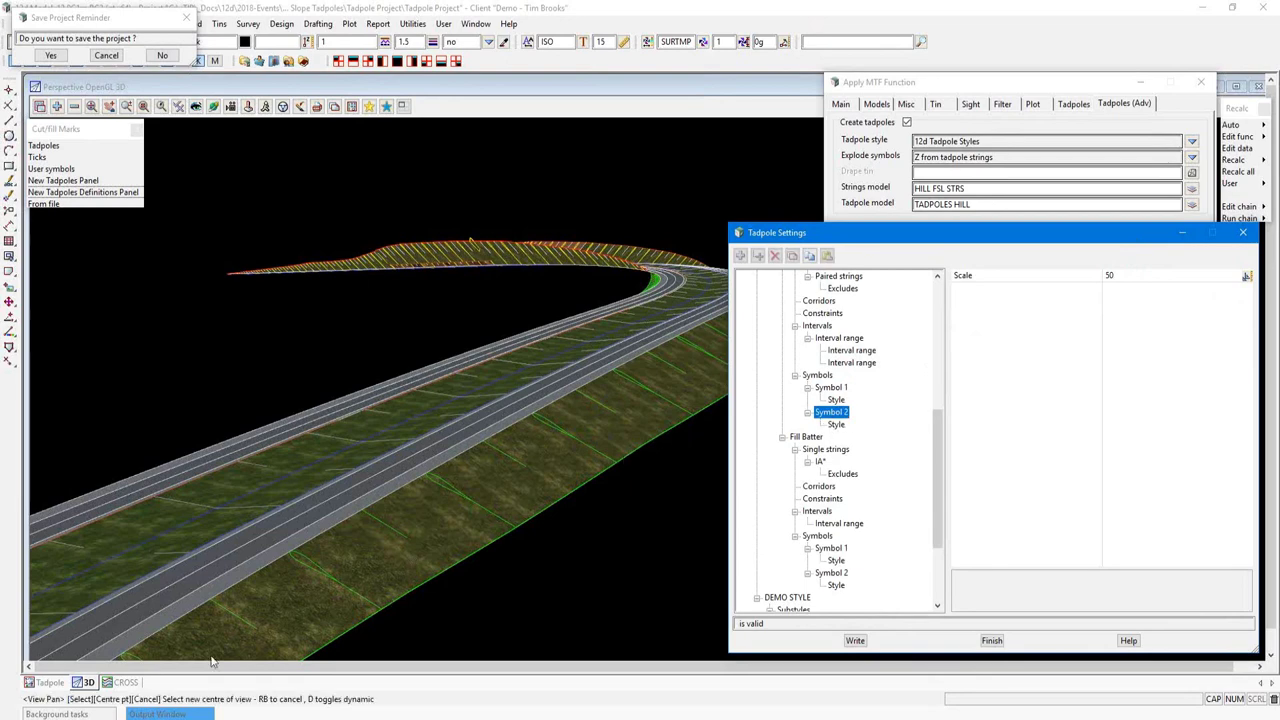
left_click(58, 685)
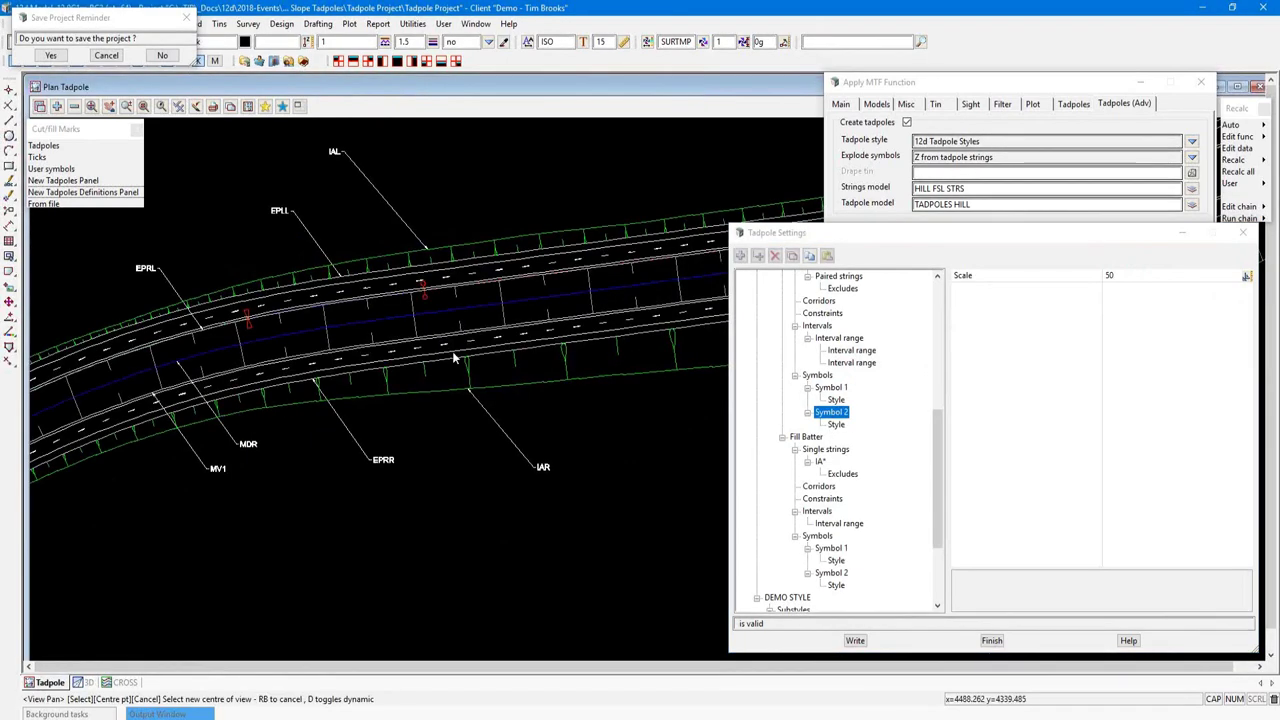
- Save the project, move the plan view to TADPOLES IN CUT, and select the Cut Batter substyle
left_click(50, 55)
left_click(286, 105)
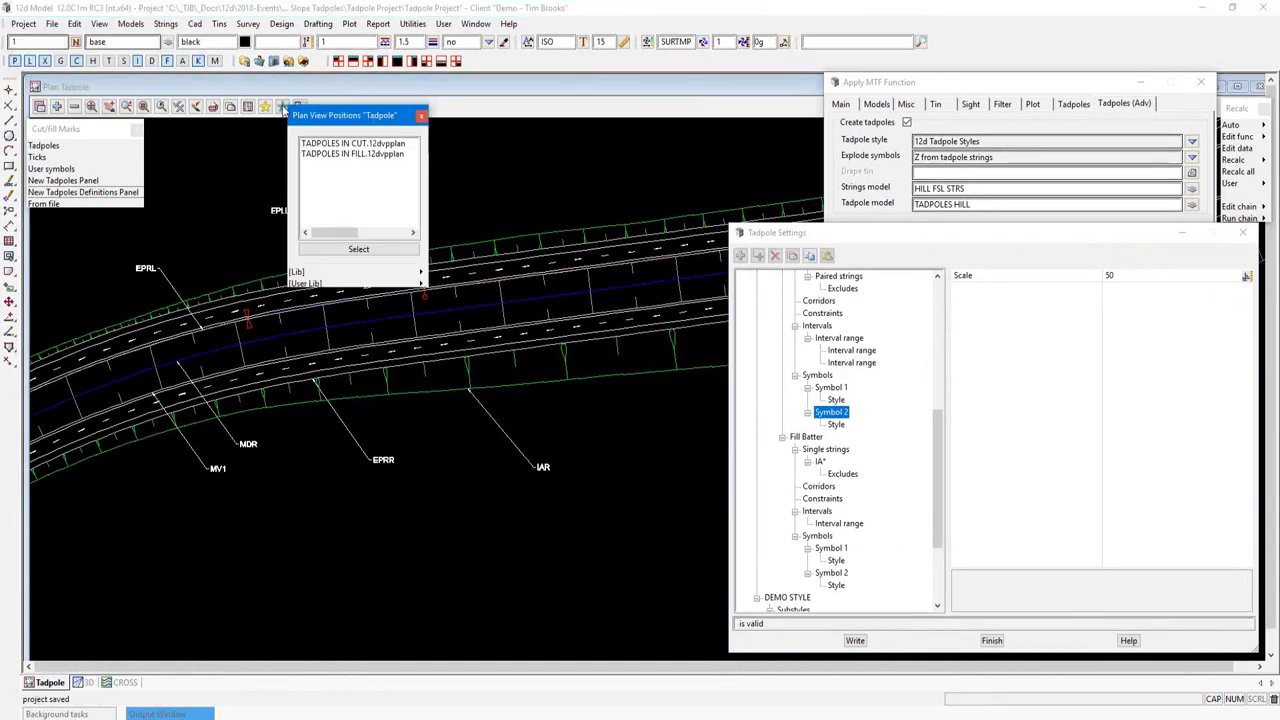
left_click(355, 144)
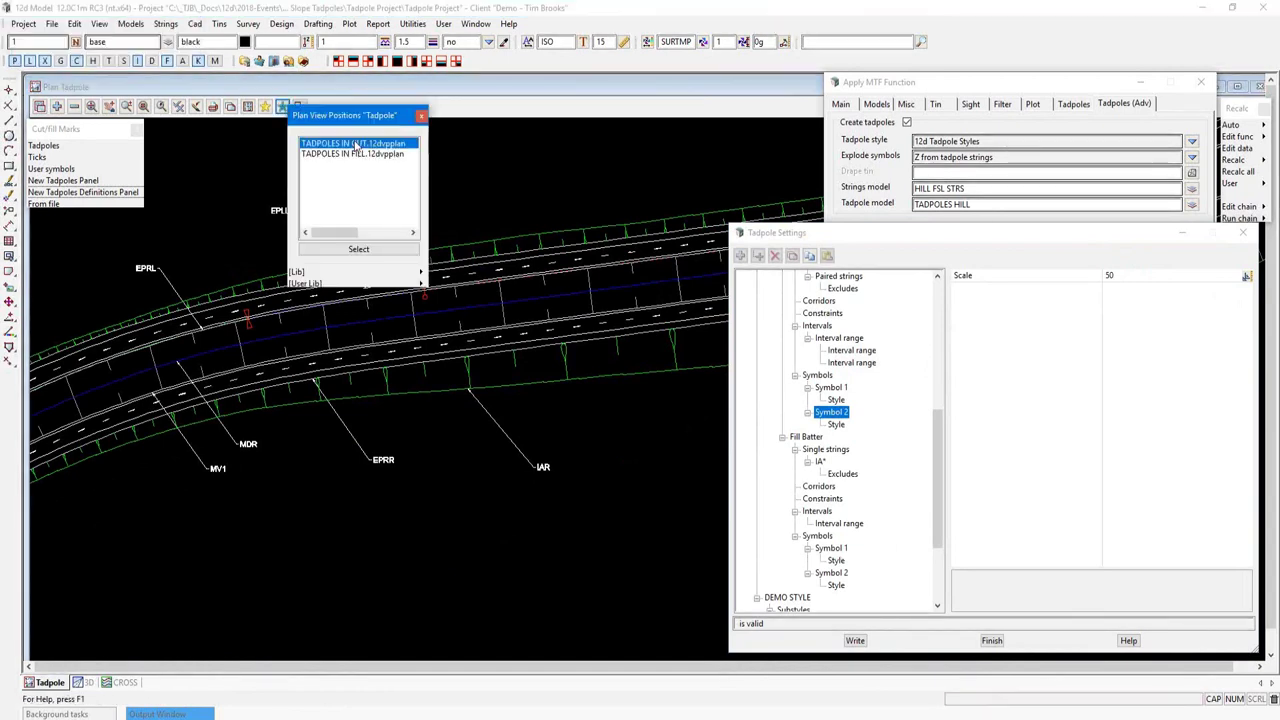
left_click(358, 249)
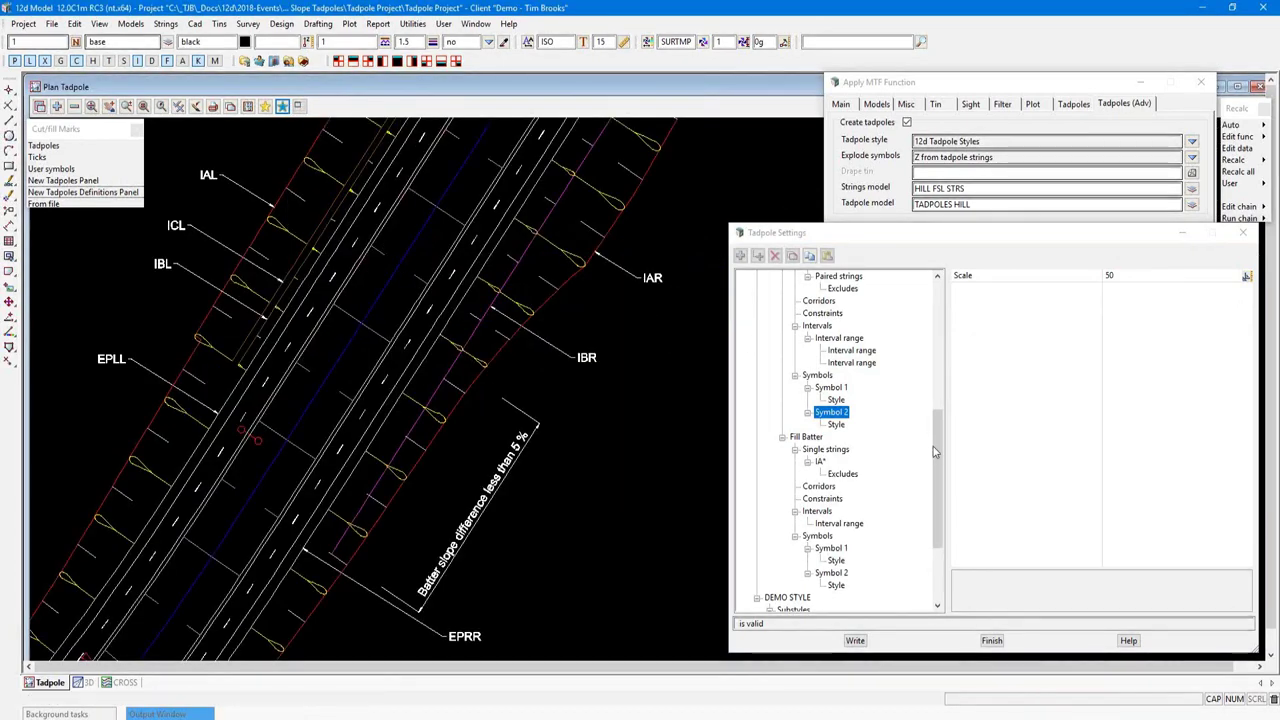
left_click_drag(933, 446, 939, 322)
left_click(807, 300)
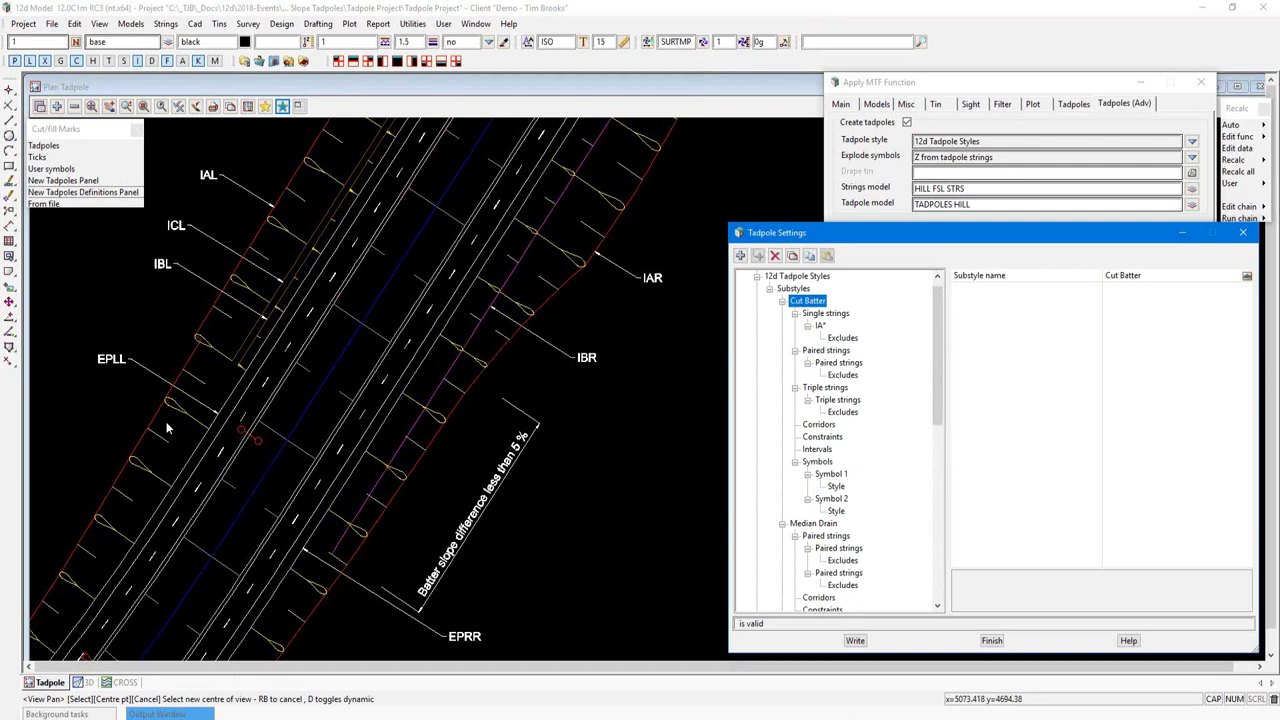
- Review the Cut Batter IA* single string: Cut fill set to cut, excluding IBR
left_click(825, 314)
left_click(820, 326)
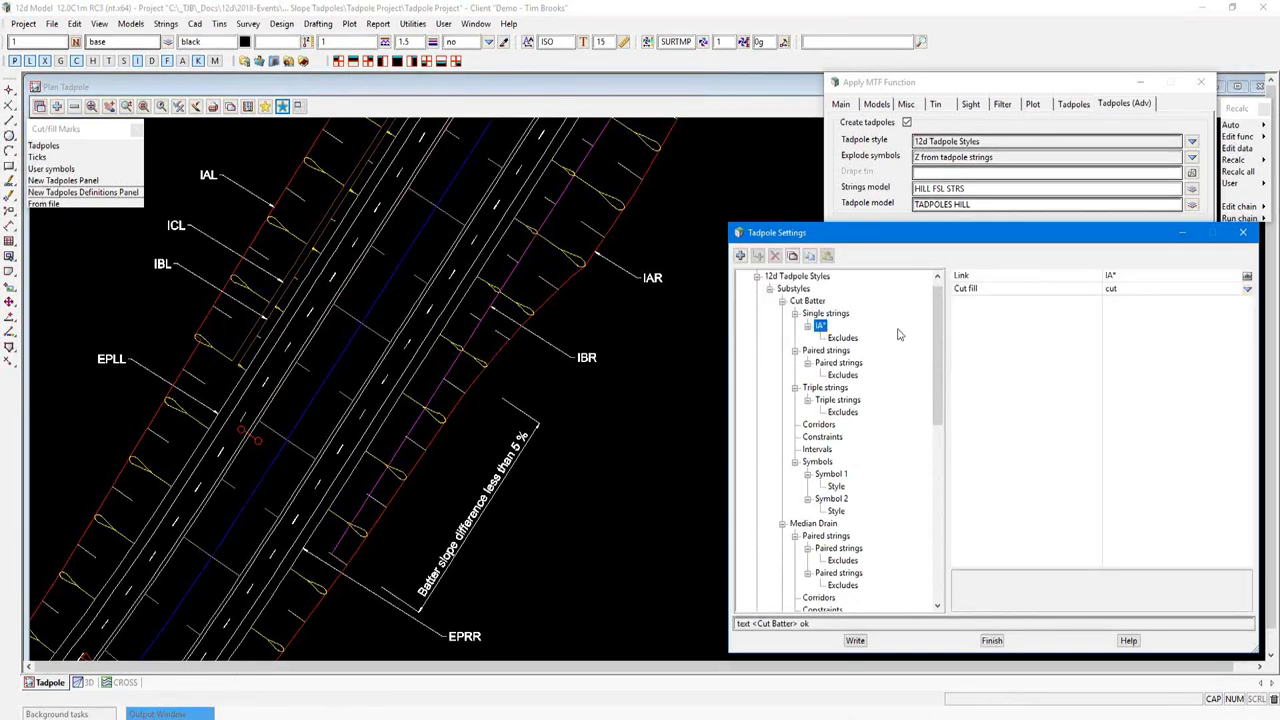
left_click(1122, 290)
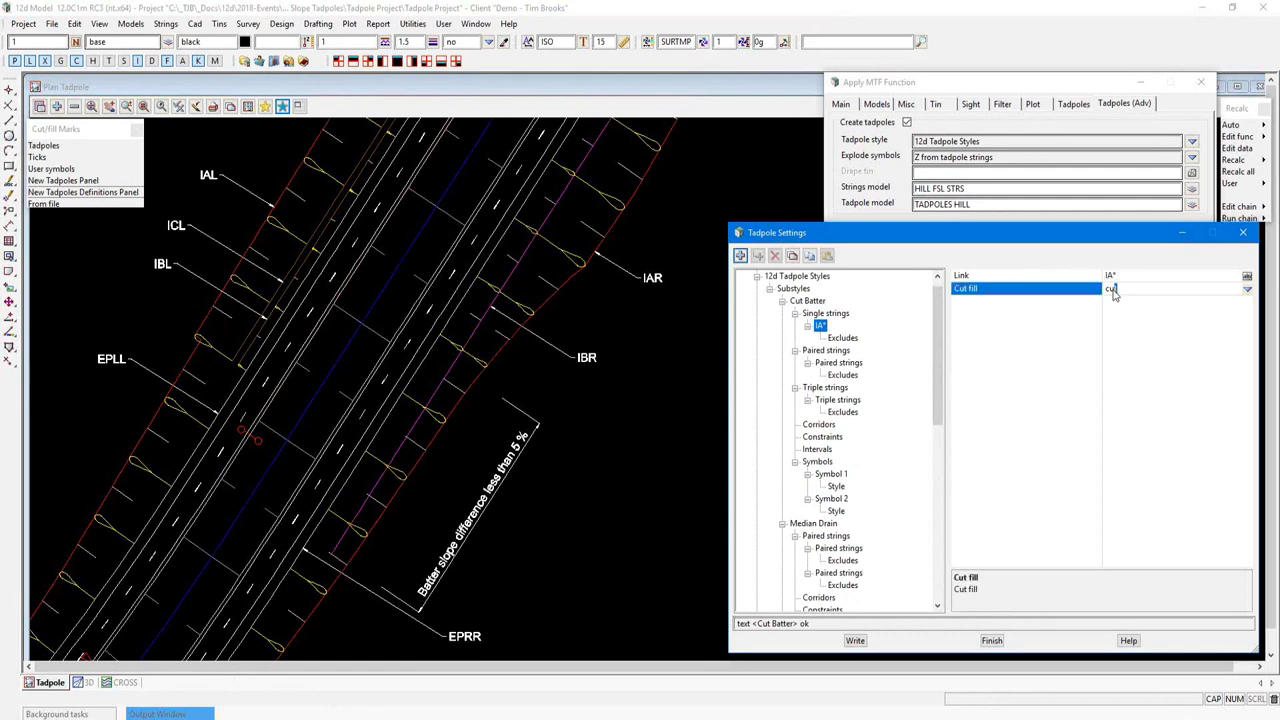
double_click(1108, 292)
left_click(840, 340)
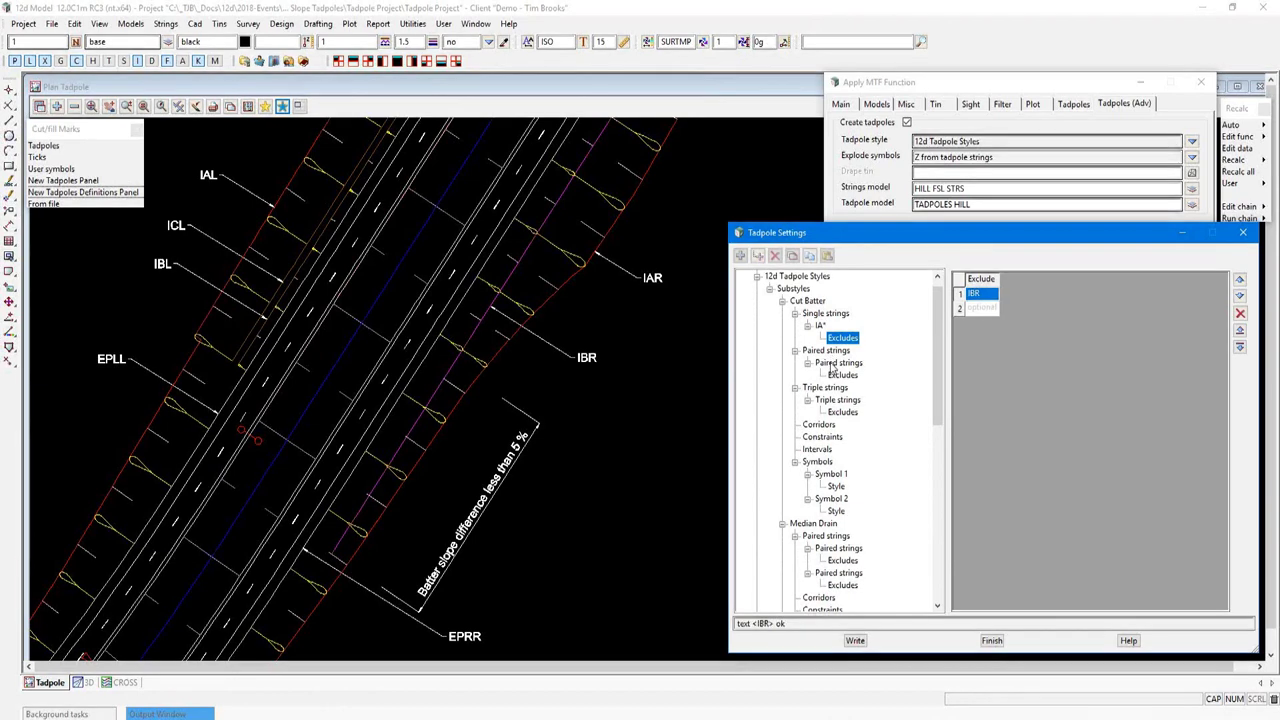
- Review the Cut Batter pair EPLL and IBL, with Adjacent free and Cut fill both, then open triple strings
left_click(836, 363)
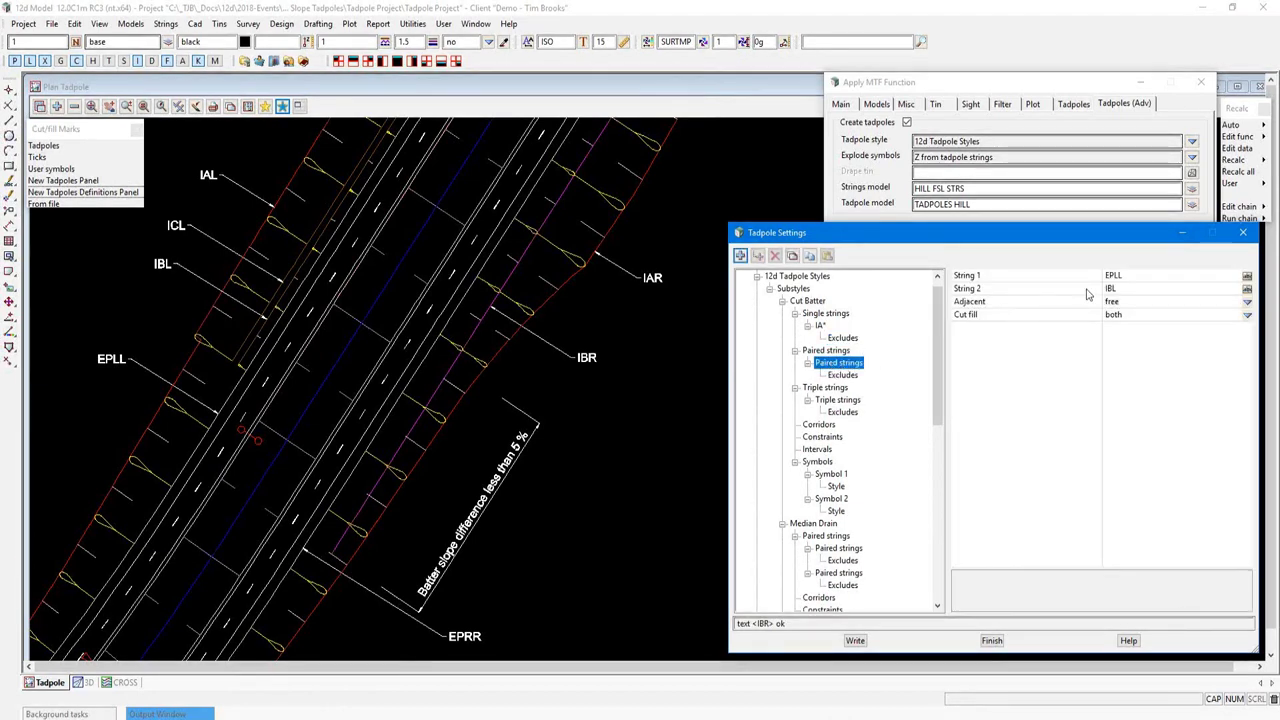
left_click(1124, 278)
left_click(1125, 289)
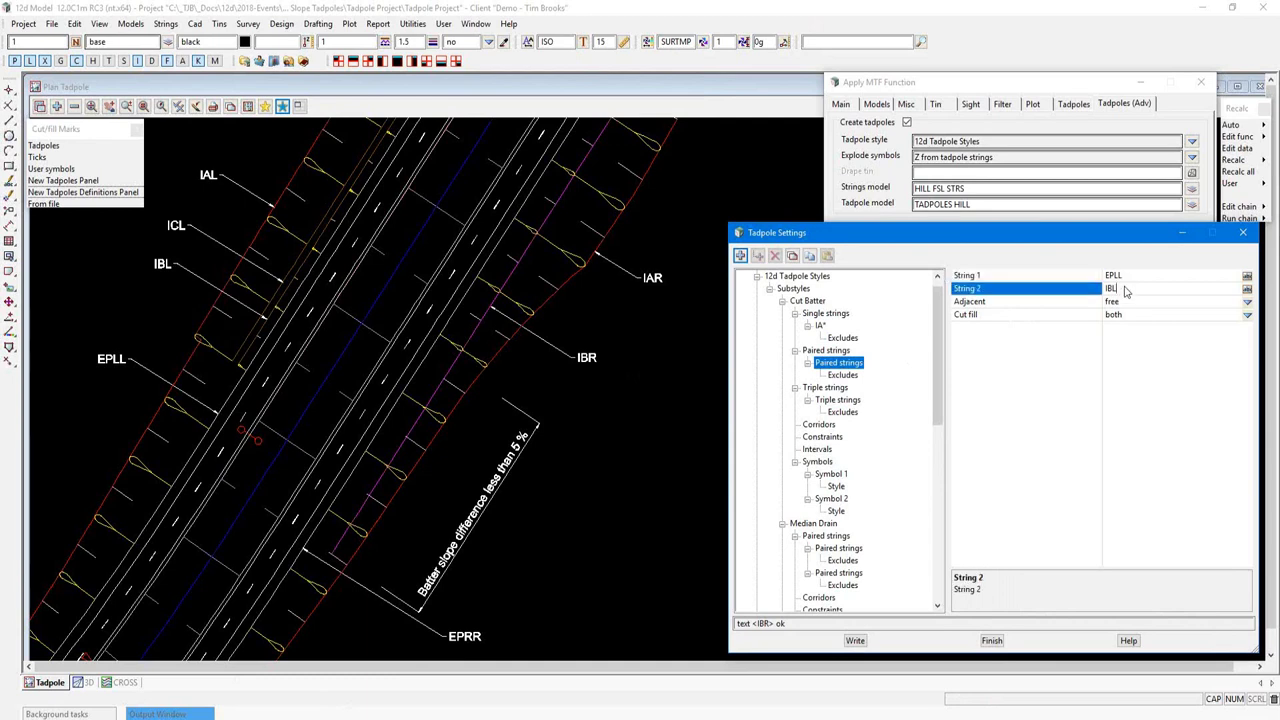
key("Return")
left_click(981, 302)
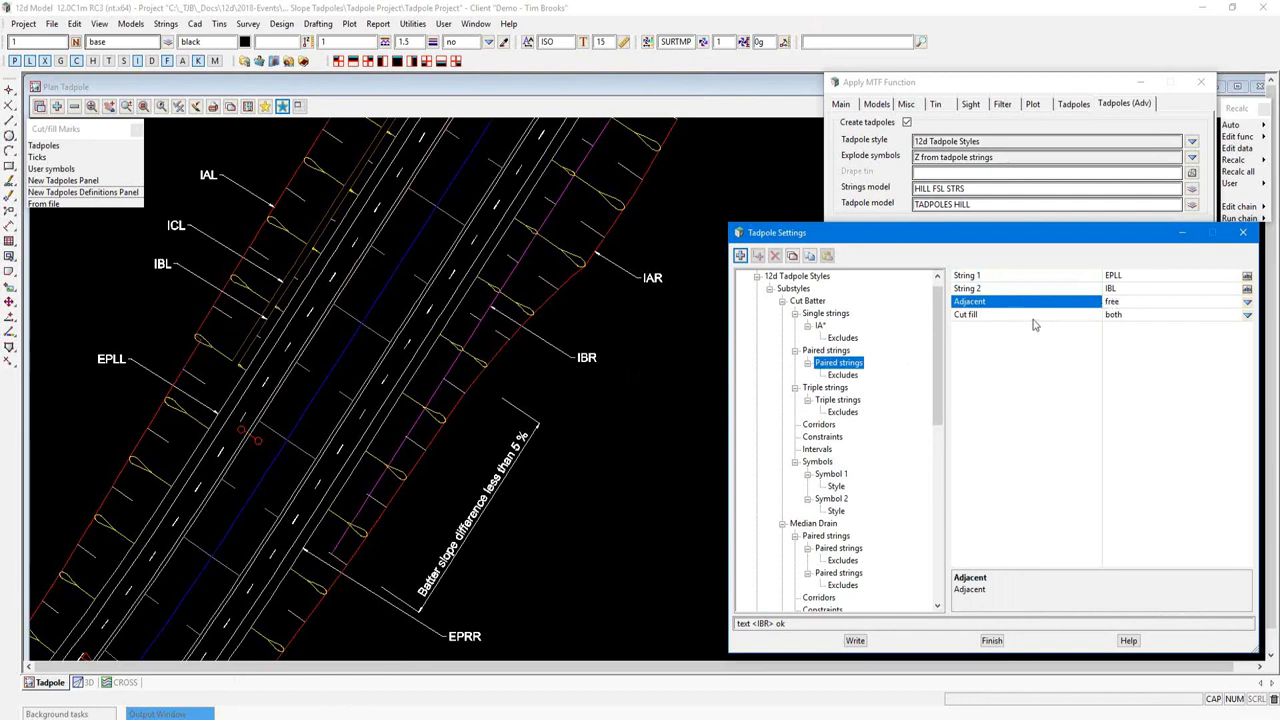
left_click(1113, 316)
left_click(1120, 316)
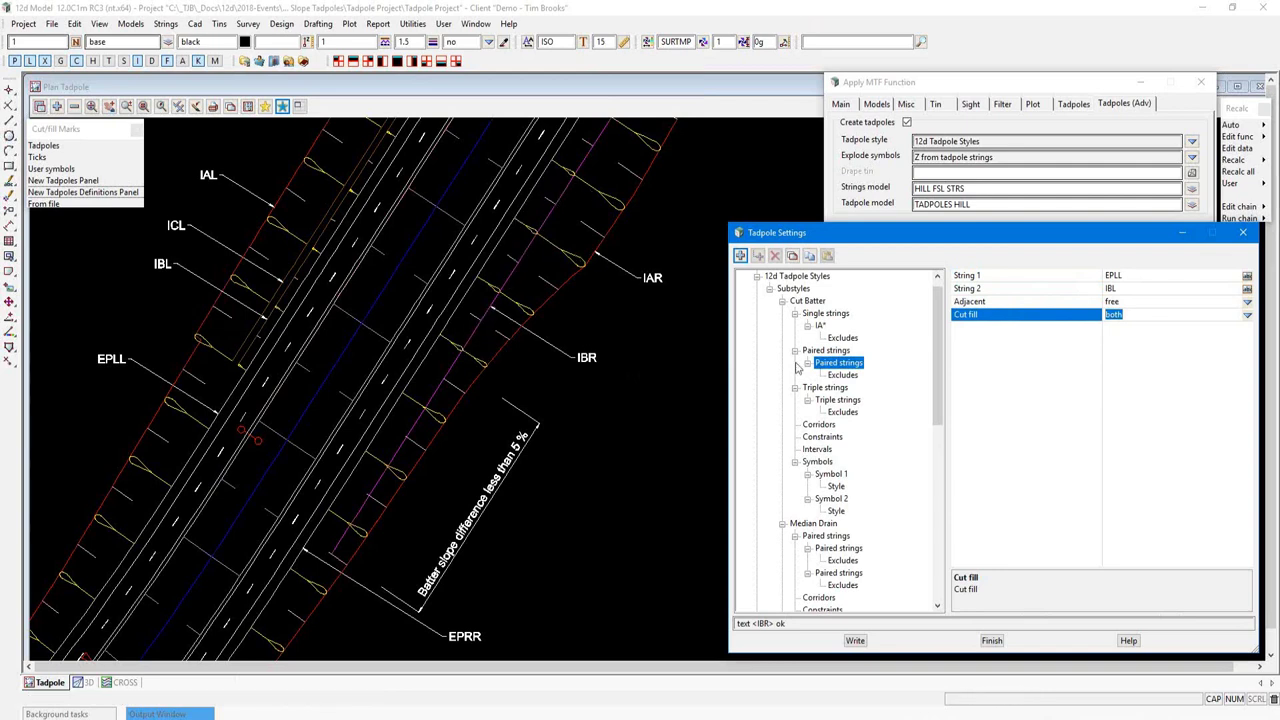
left_click(836, 400)
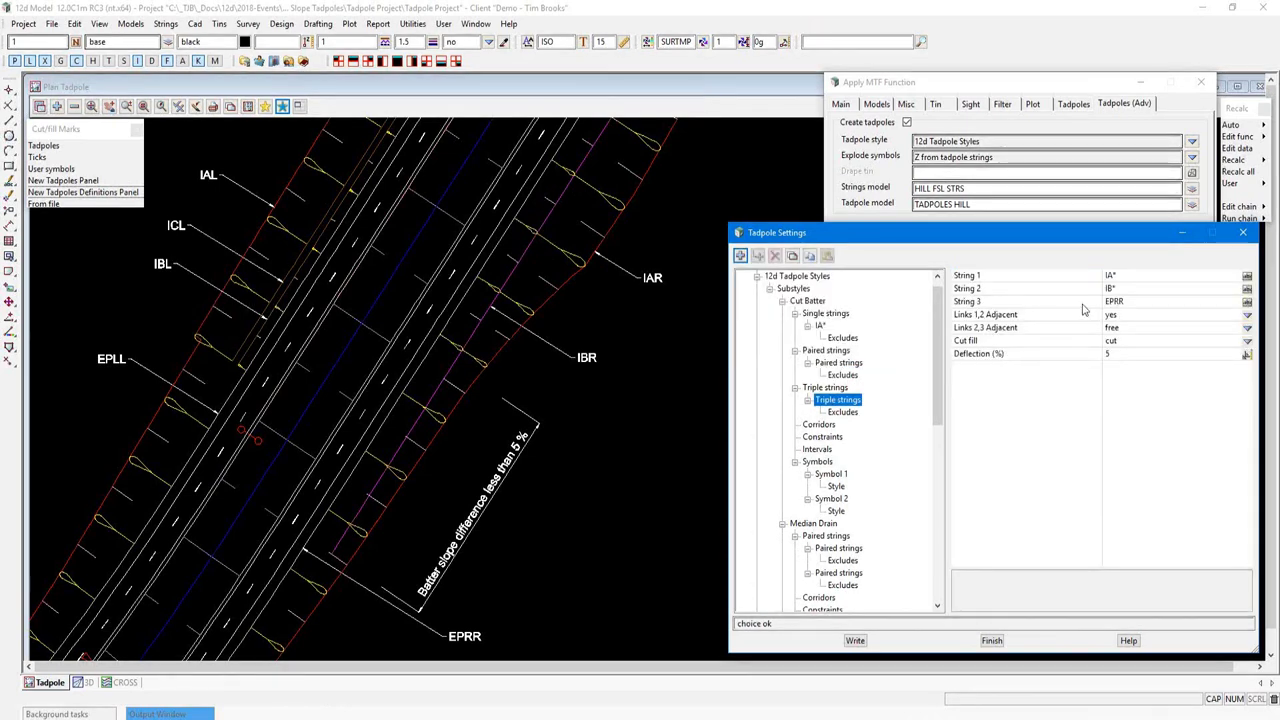
- Check triple strings IA*, IB*, EPRR with cut fill and 5% deflection, then view the road in 3D
left_click(1123, 279)
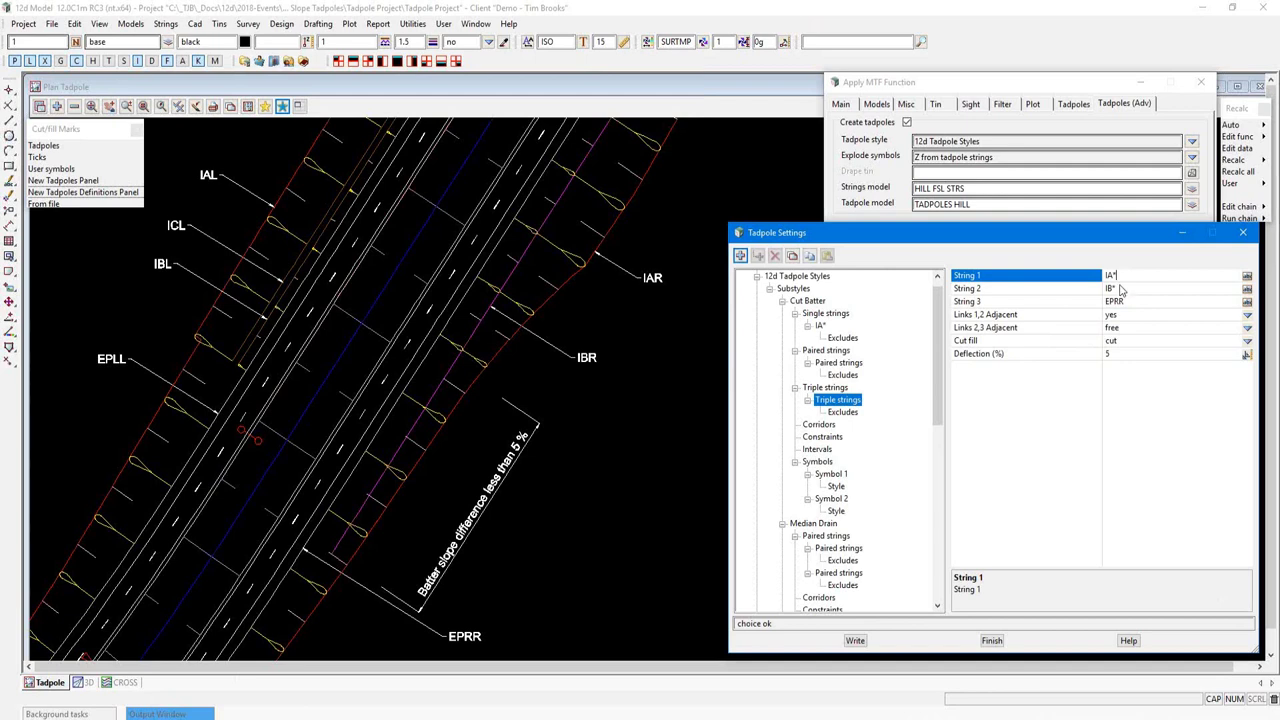
left_click(1118, 289)
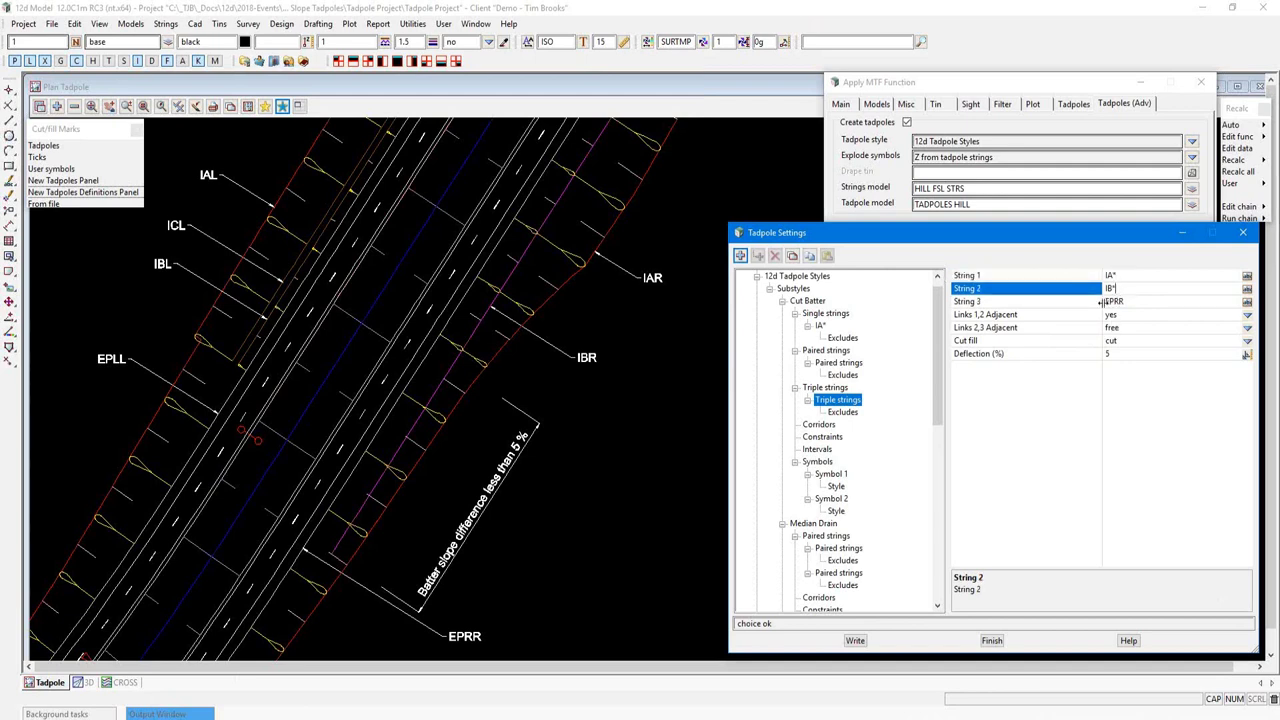
left_click(1130, 302)
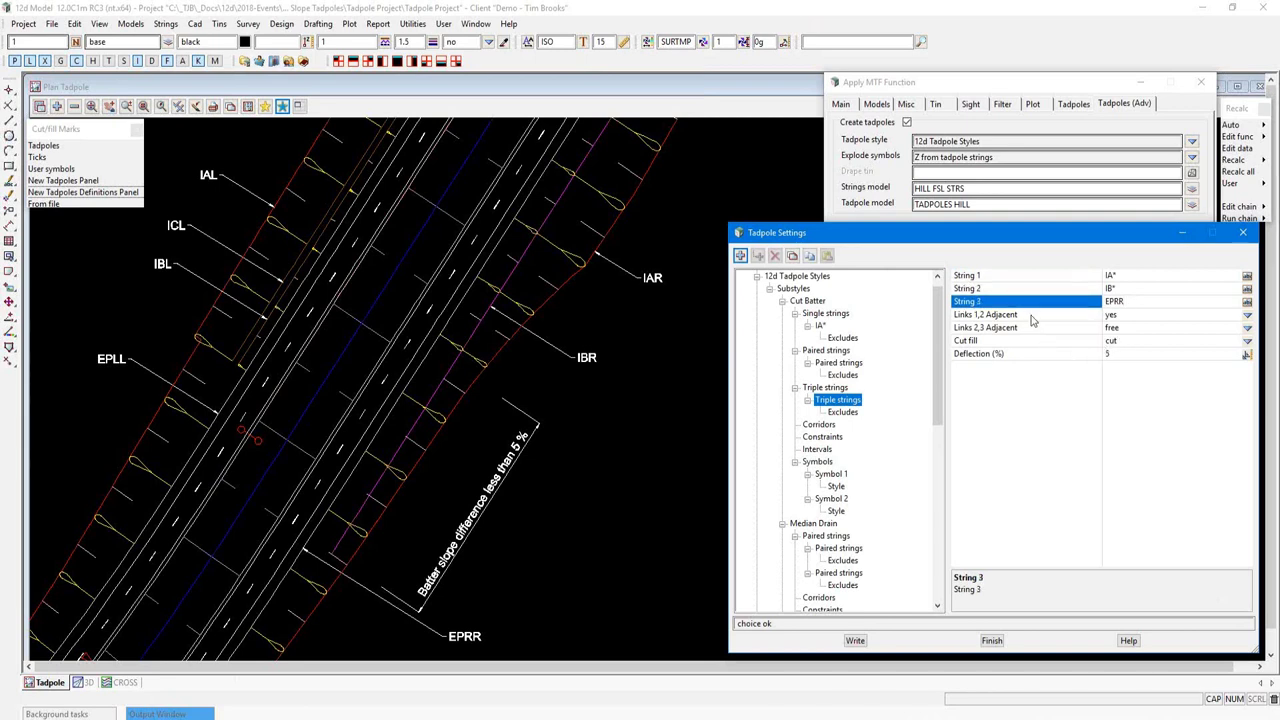
left_click(1120, 316)
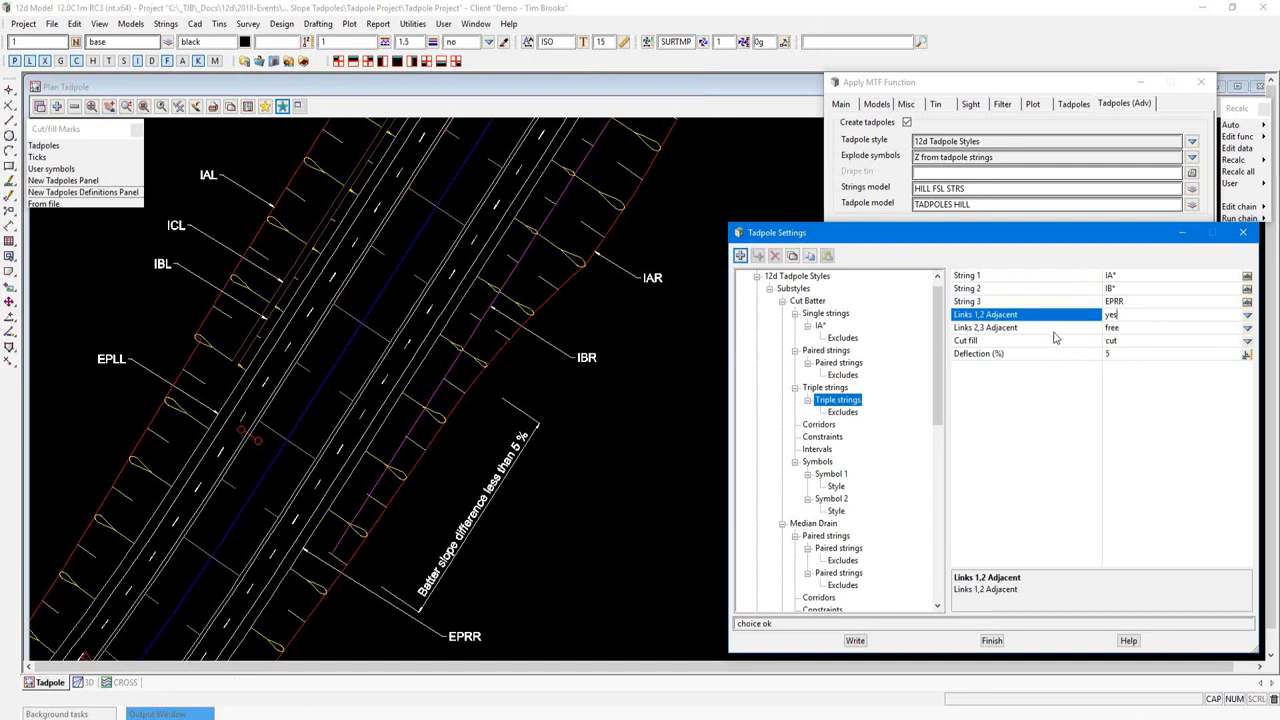
left_click(1122, 328)
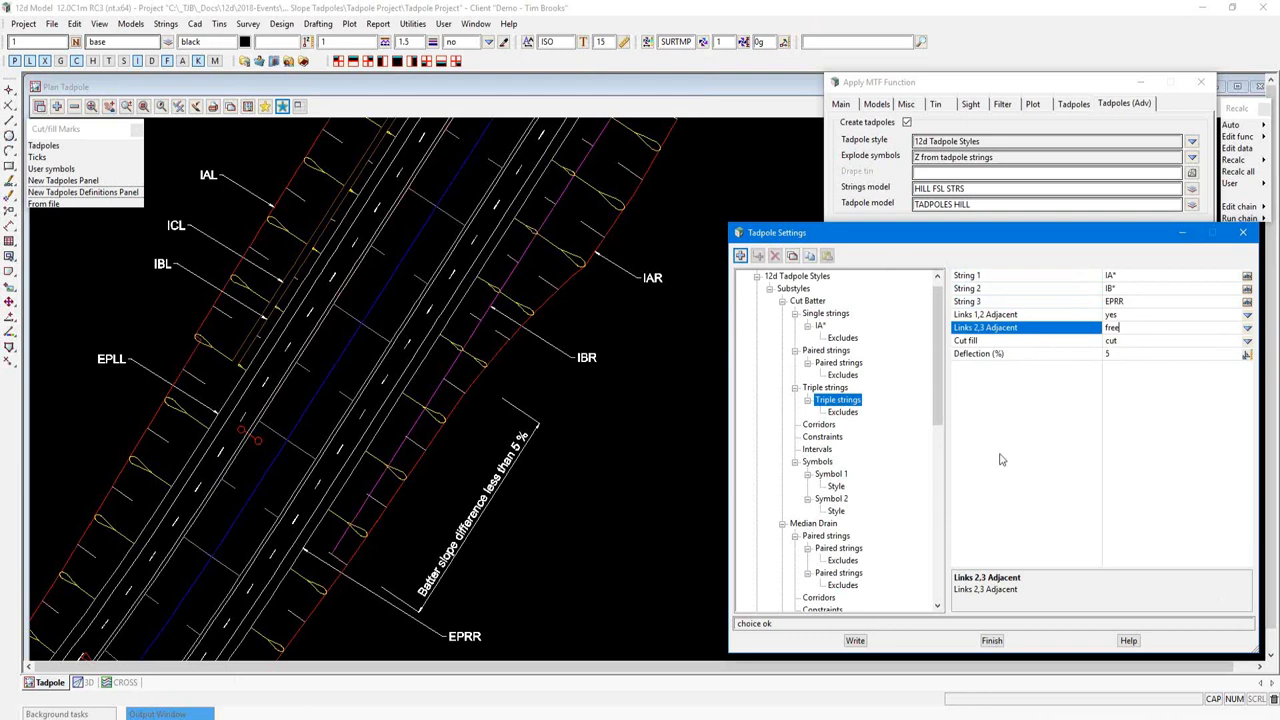
left_click(1118, 343)
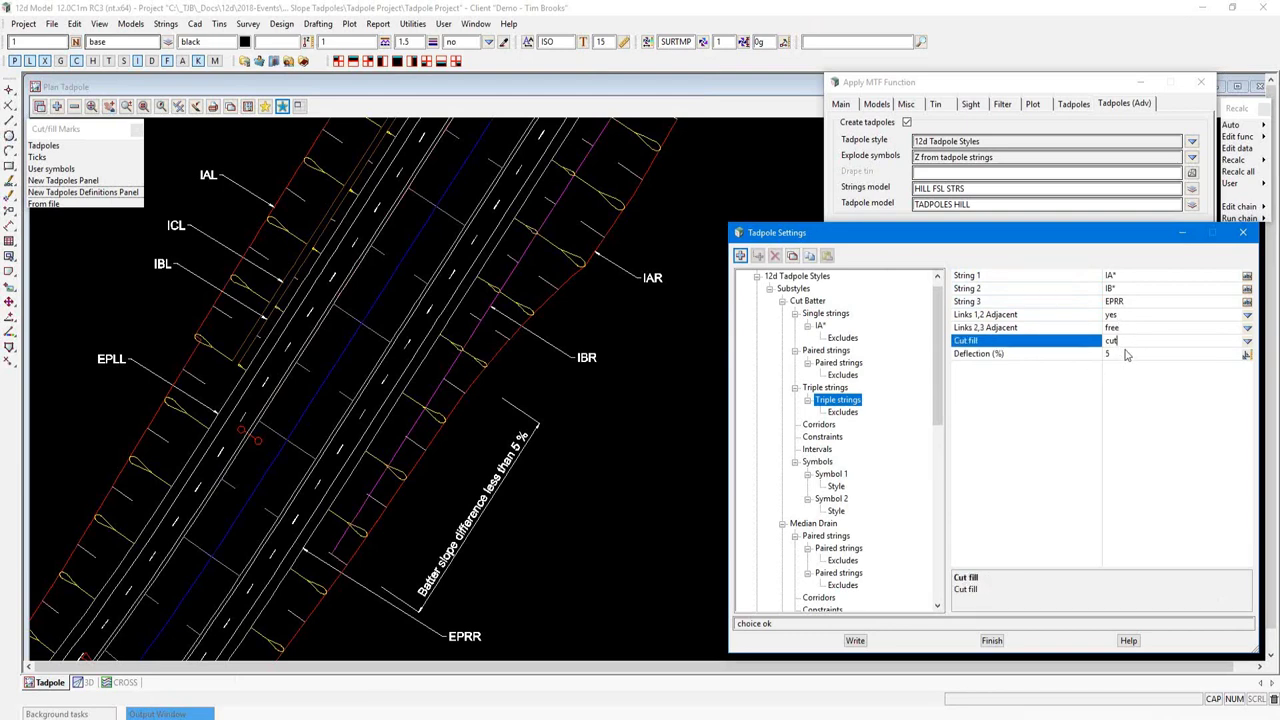
double_click(1110, 341)
left_click(1112, 356)
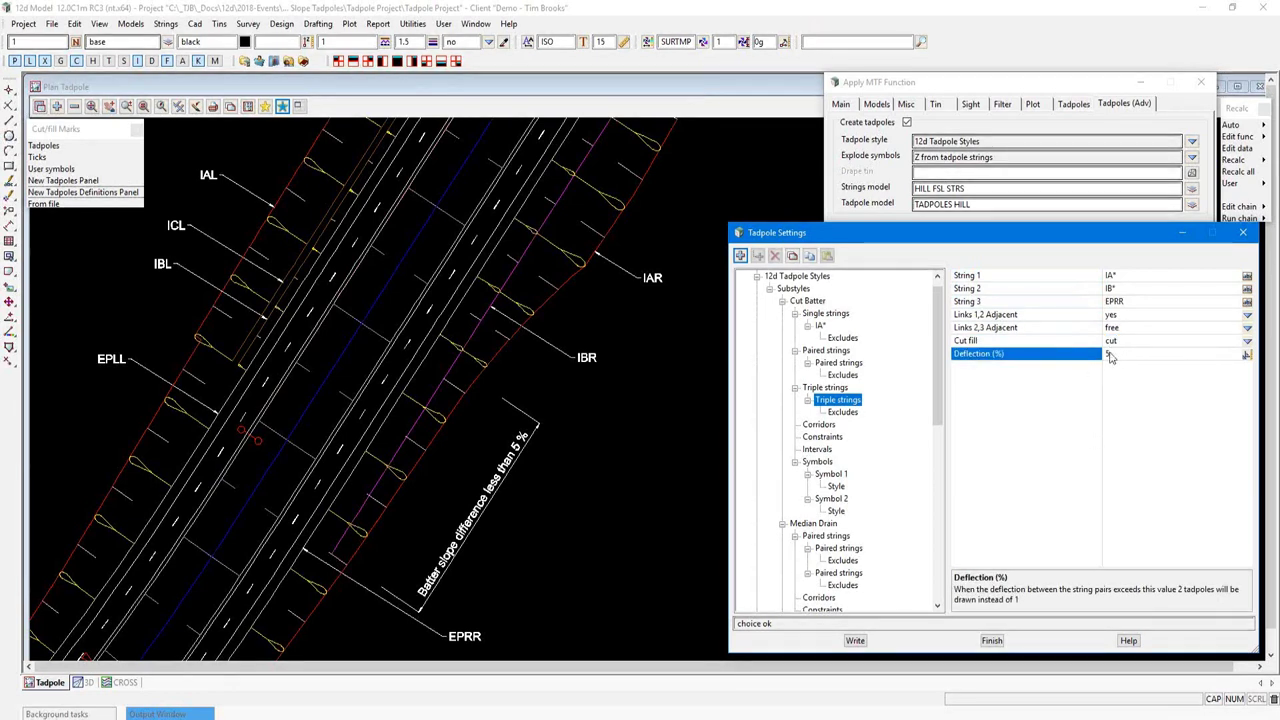
left_click(88, 682)
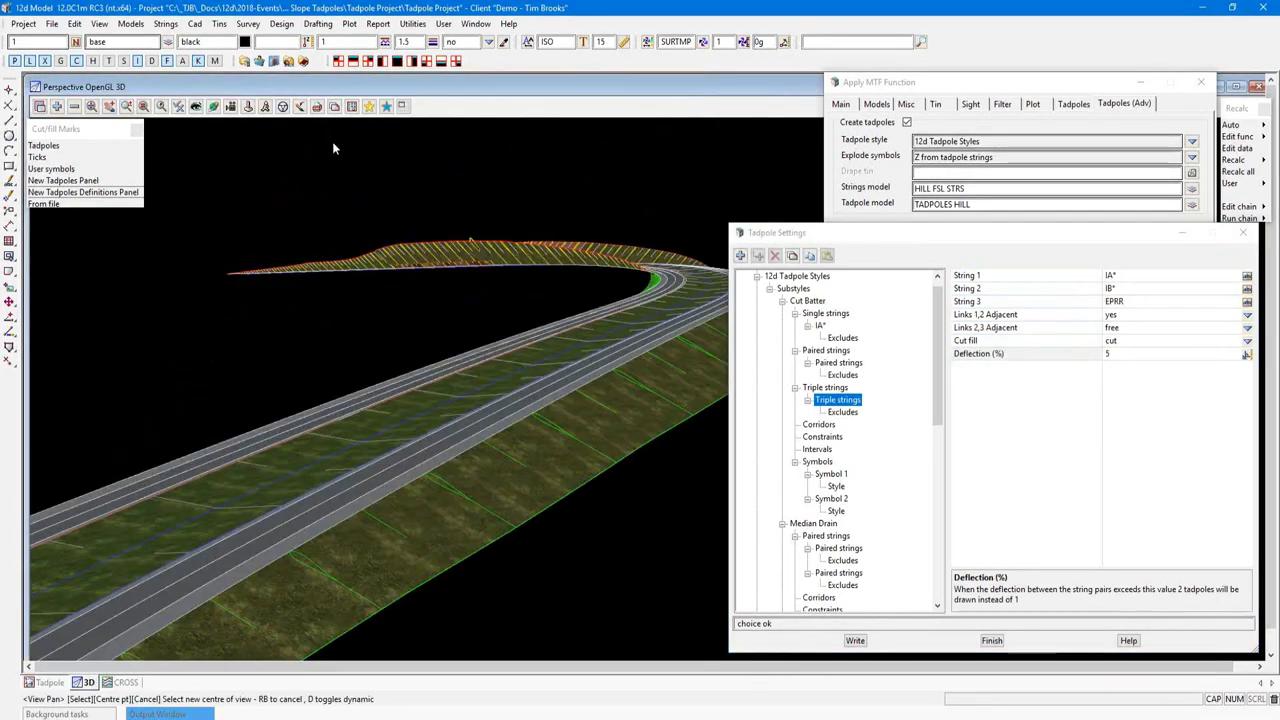
- Move the 3D view to the saved TADPOLE VIEW CUT position
left_click(386, 107)
left_click(453, 147)
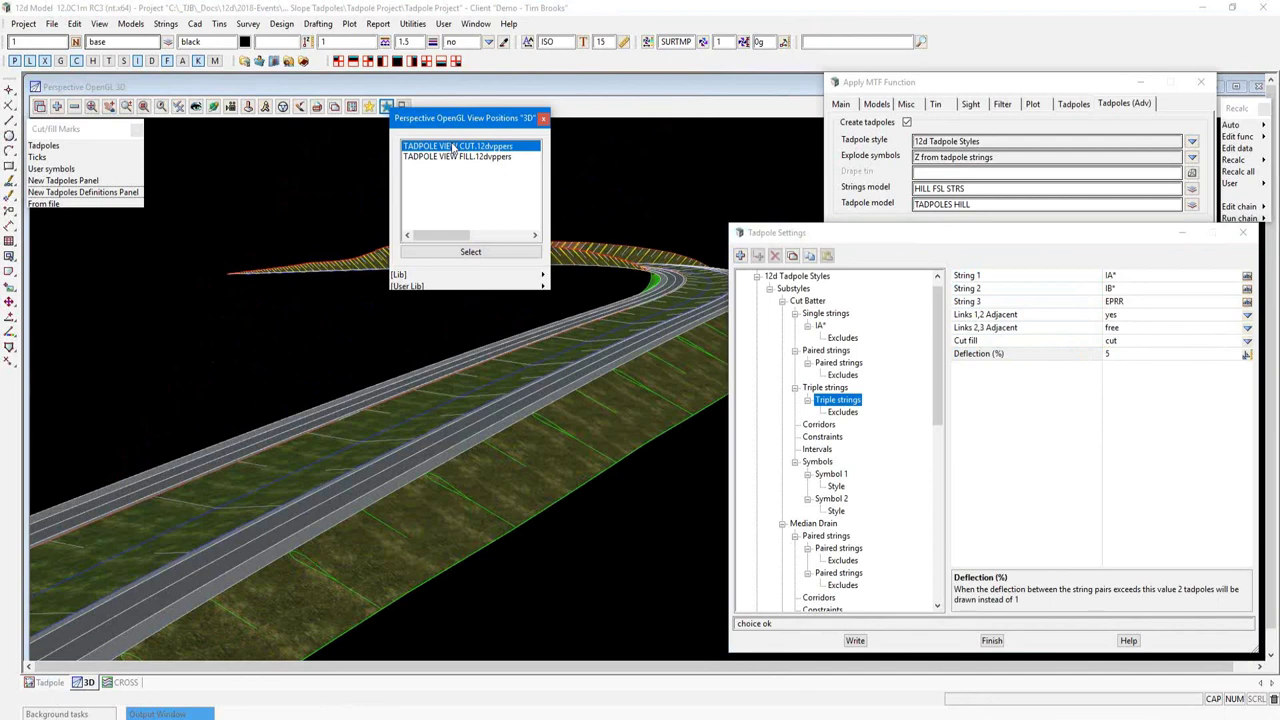
double_click(453, 147)
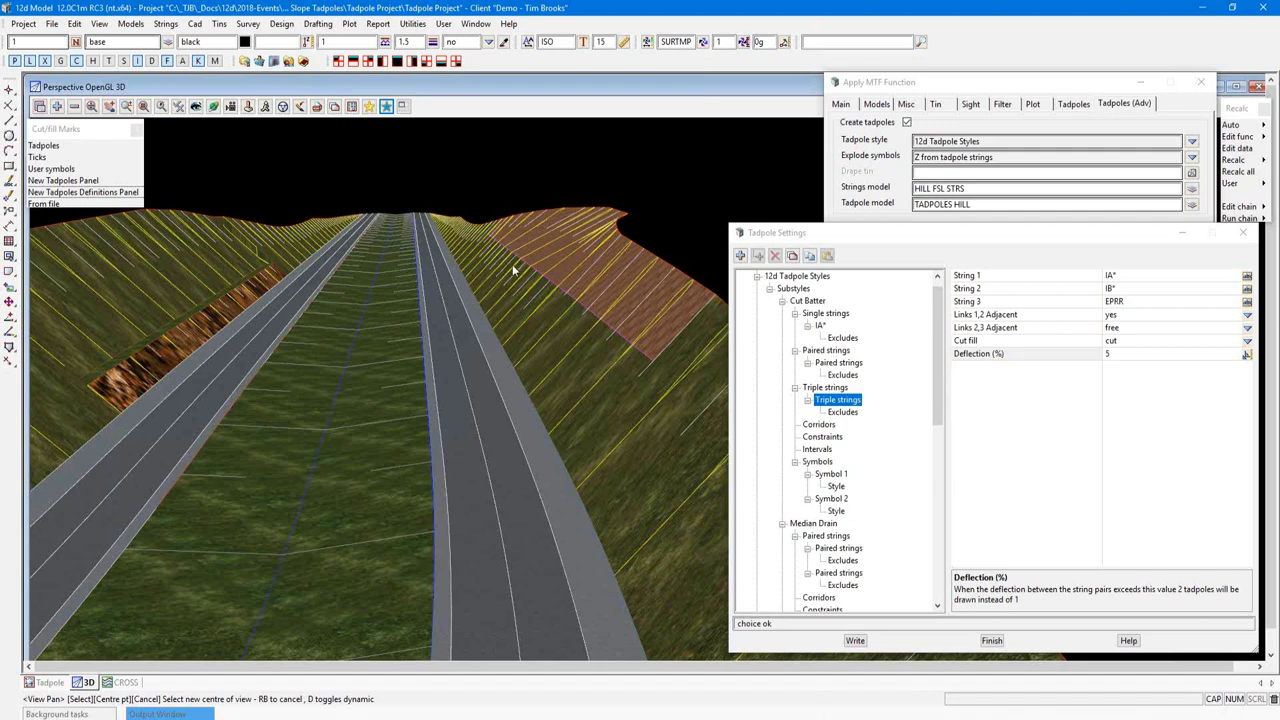
right_click(524, 265)
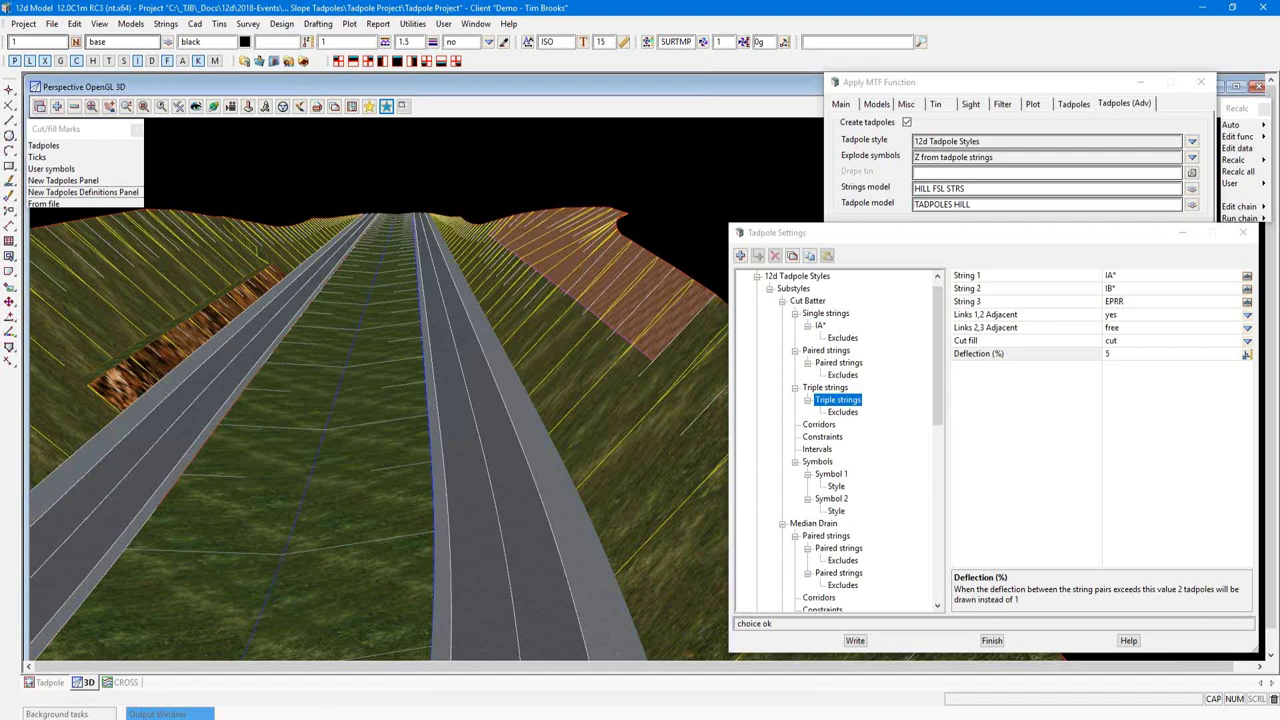